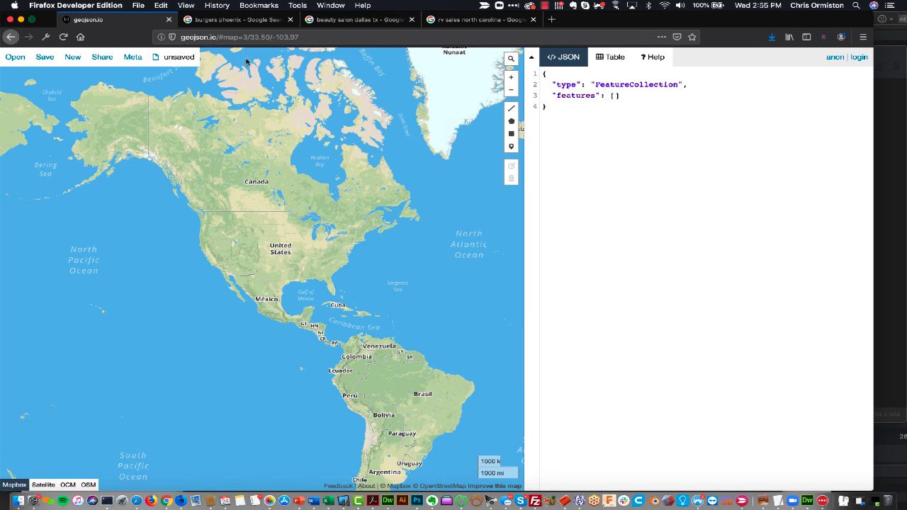
Copy the Zinburger Wine & Burger Bar address from the Phoenix burger search results and locate it on the geojson.io map.
click(239, 22)
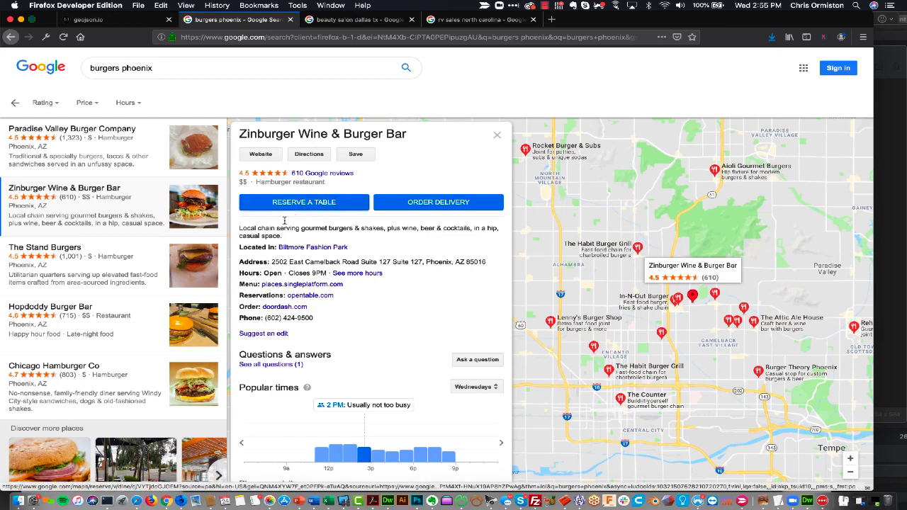
drag(276, 261, 475, 260)
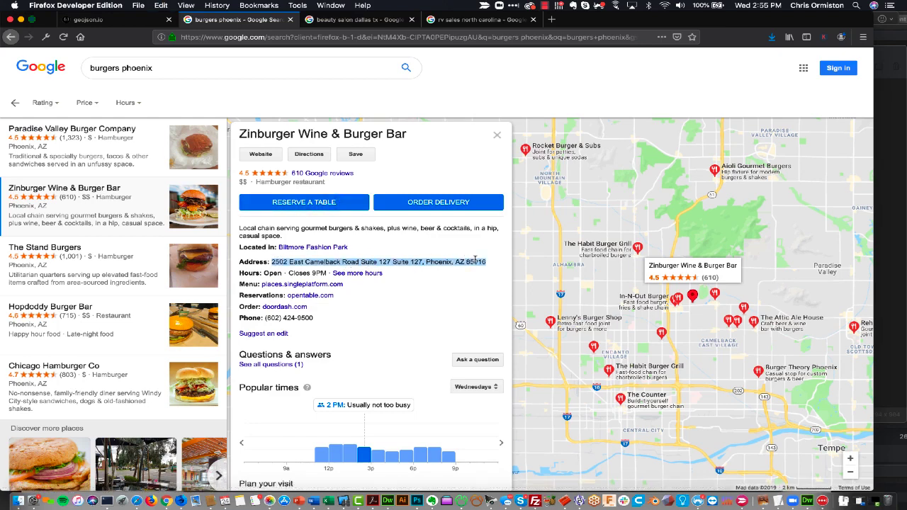
click(149, 21)
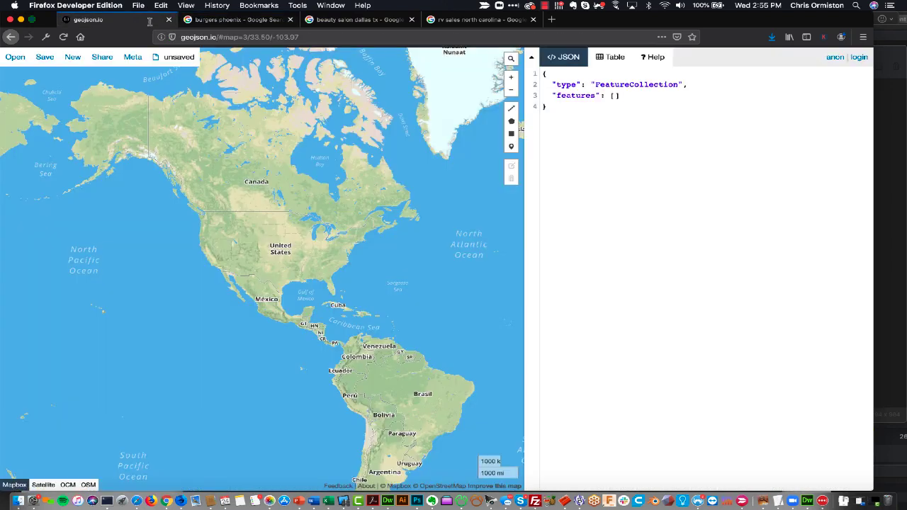
click(510, 58)
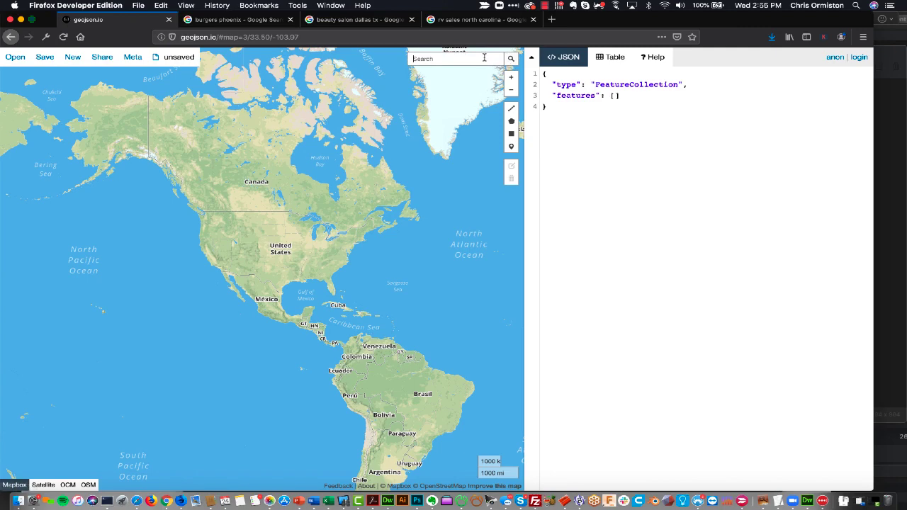
key(super+v)
key(Return)
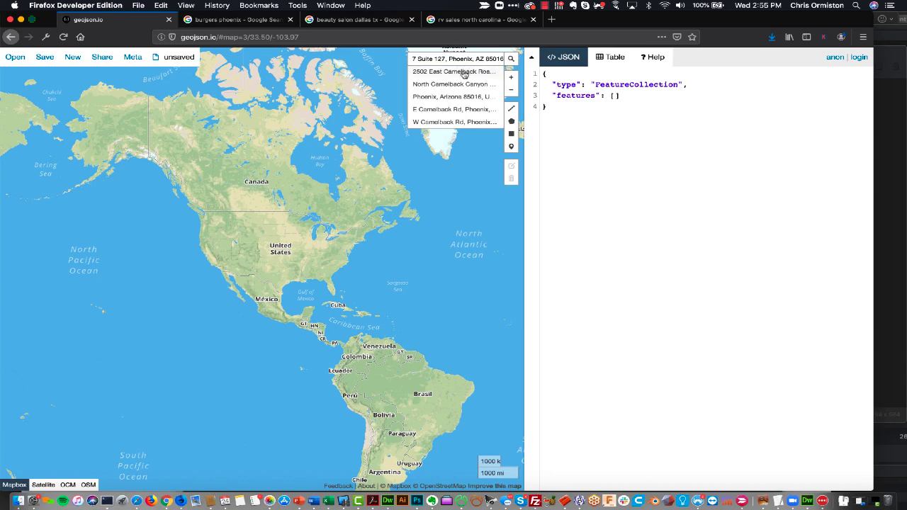
click(457, 74)
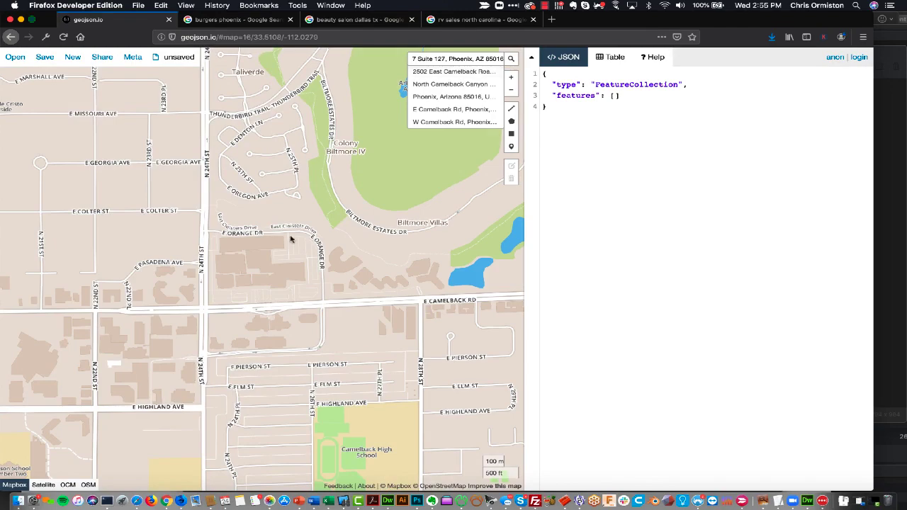
Switch the map to satellite imagery around the located restaurant address.
click(45, 486)
click(513, 80)
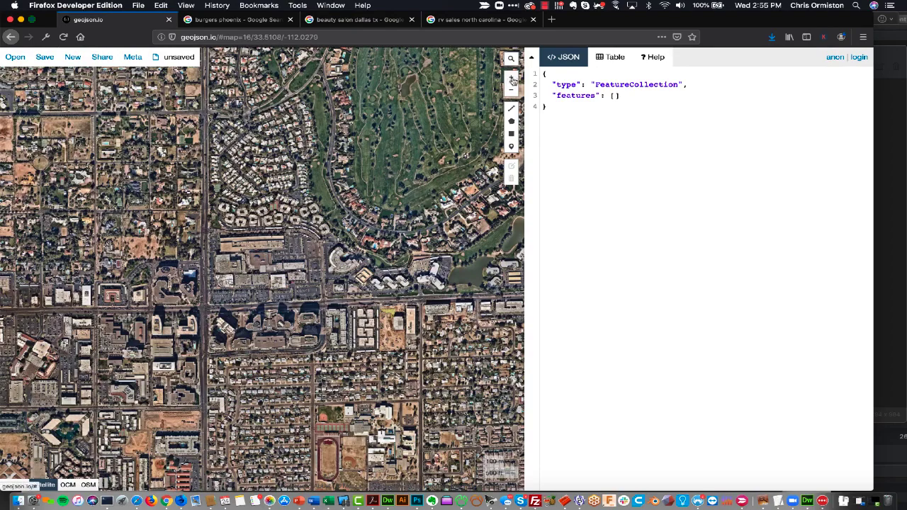
click(514, 80)
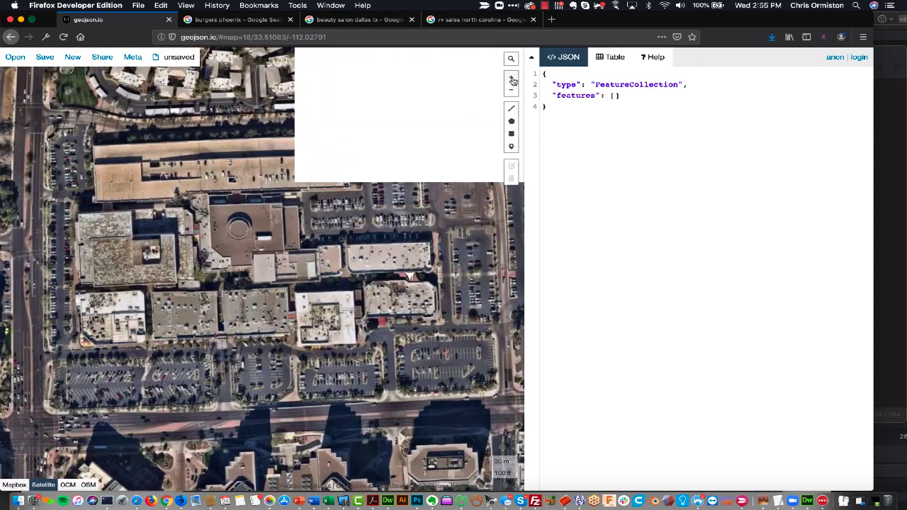
click(513, 79)
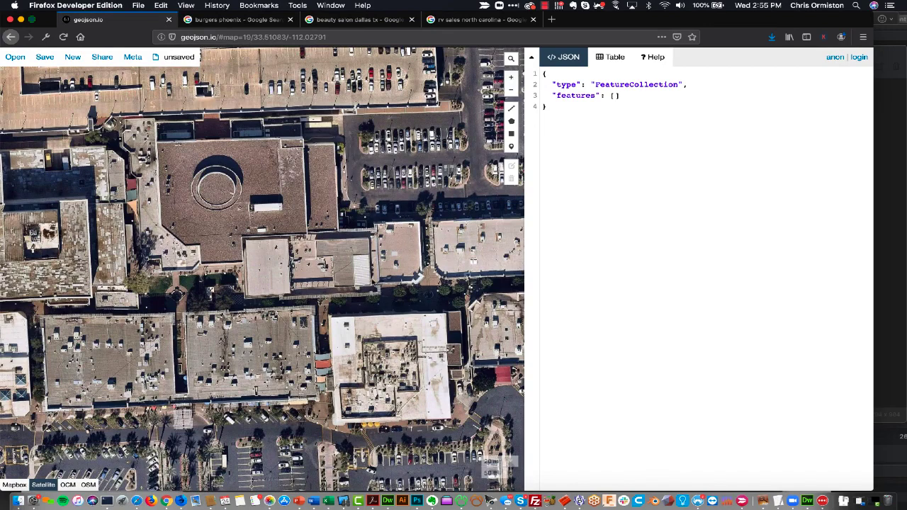
Draw a closed polygon around the small square-roofed building just below the parking lot and review its JSON coordinates.
click(512, 122)
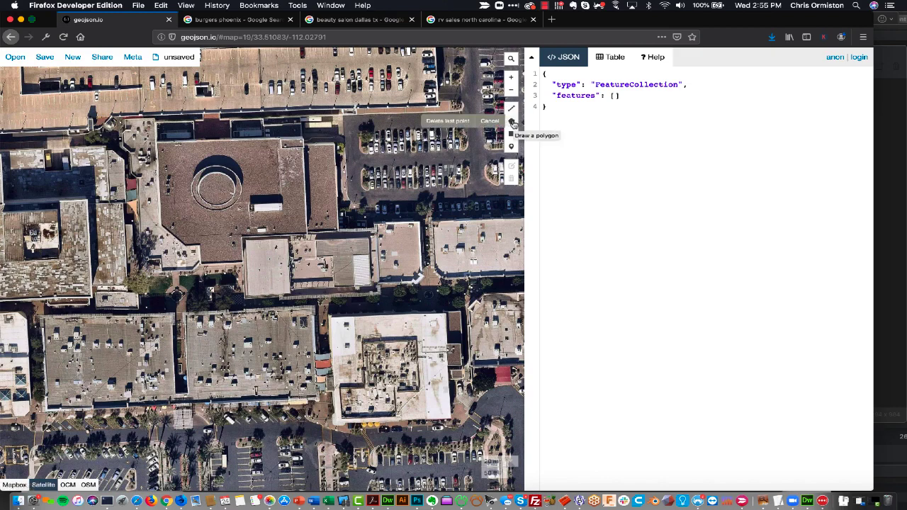
click(371, 220)
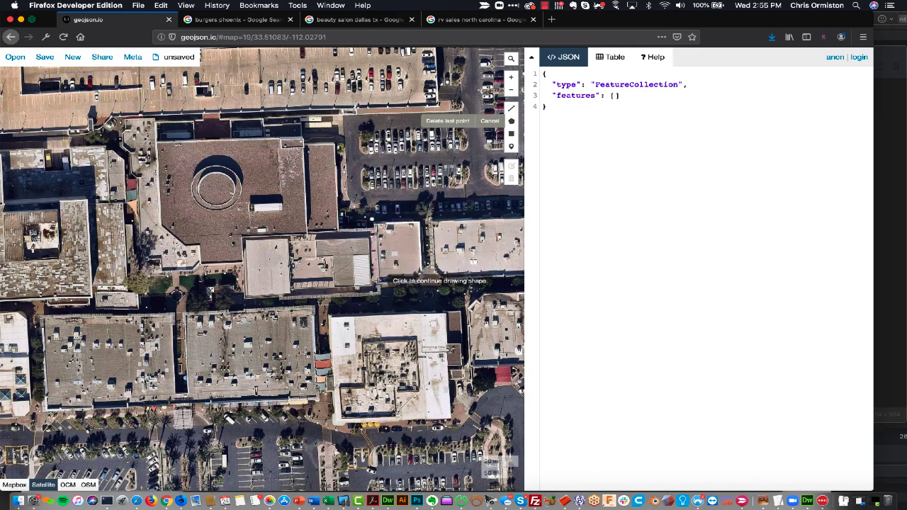
click(378, 292)
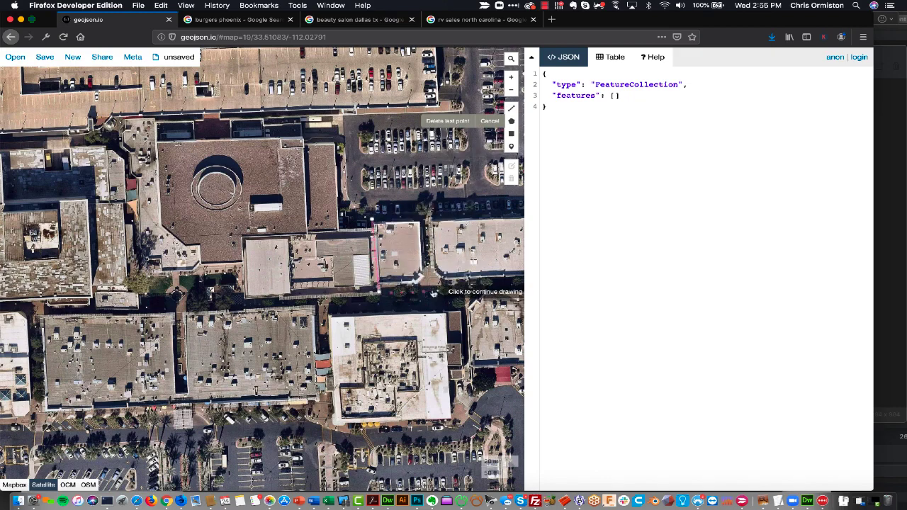
click(433, 291)
click(430, 221)
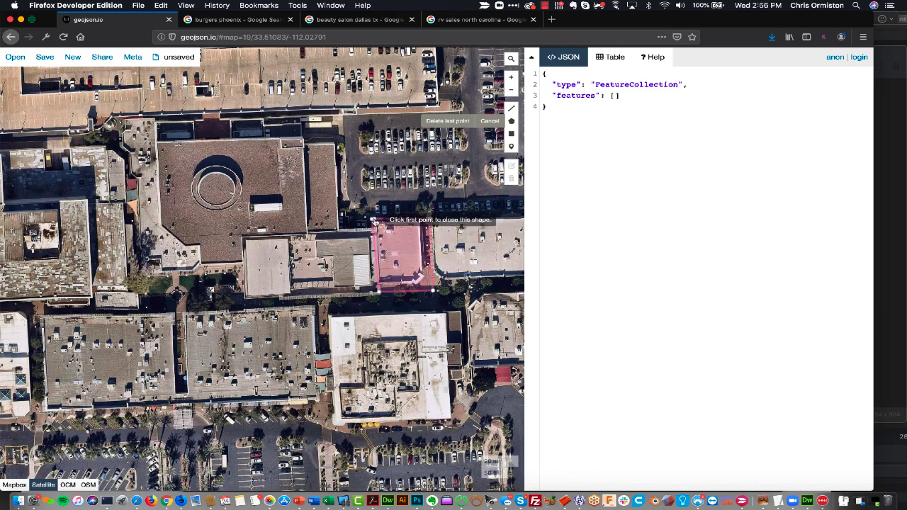
click(373, 220)
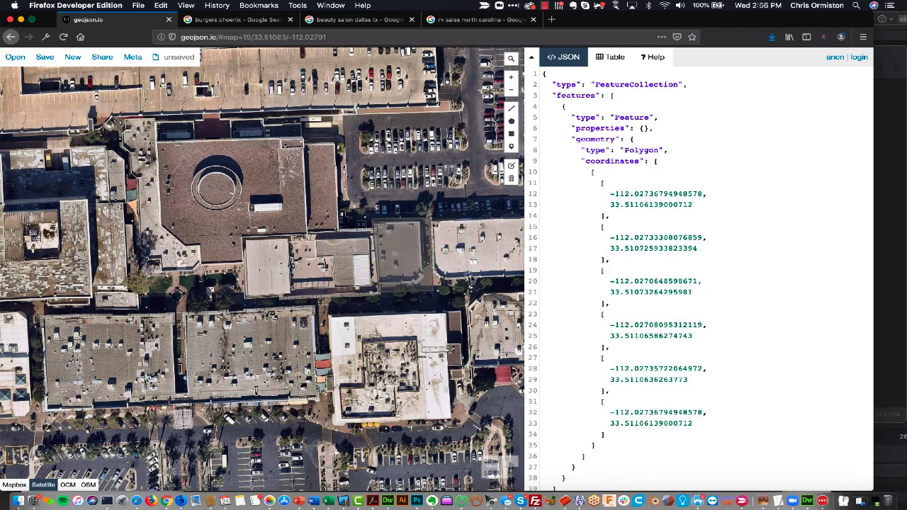
scroll(627, 378, down, 1)
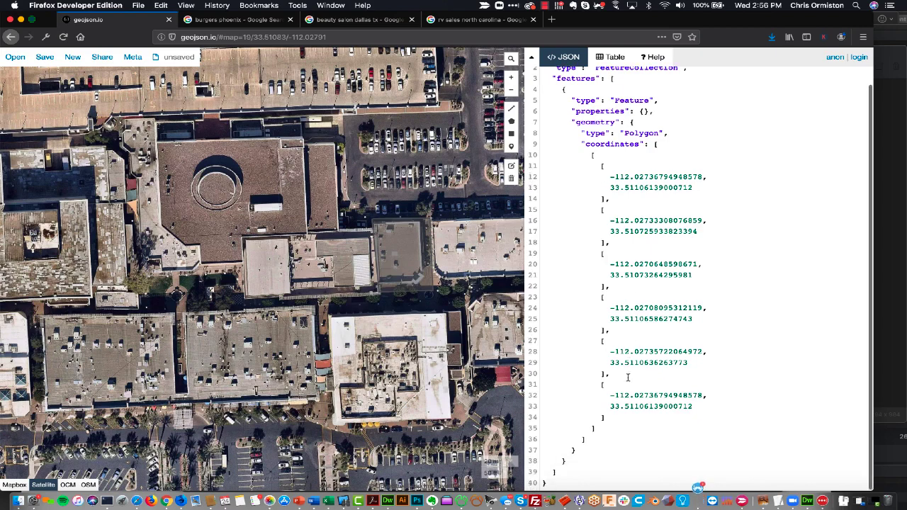
scroll(627, 378, up, 1)
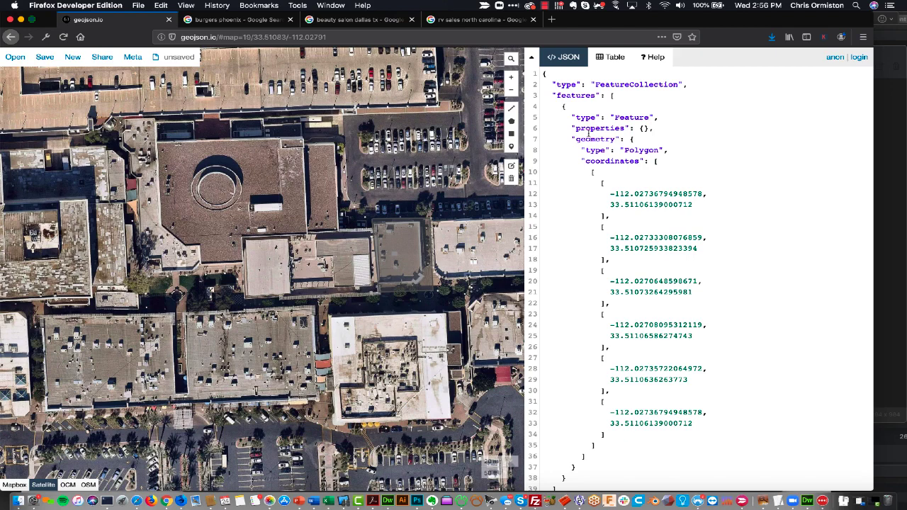
Copy only the street number and street name of the restaurant's address from the map search.
click(511, 58)
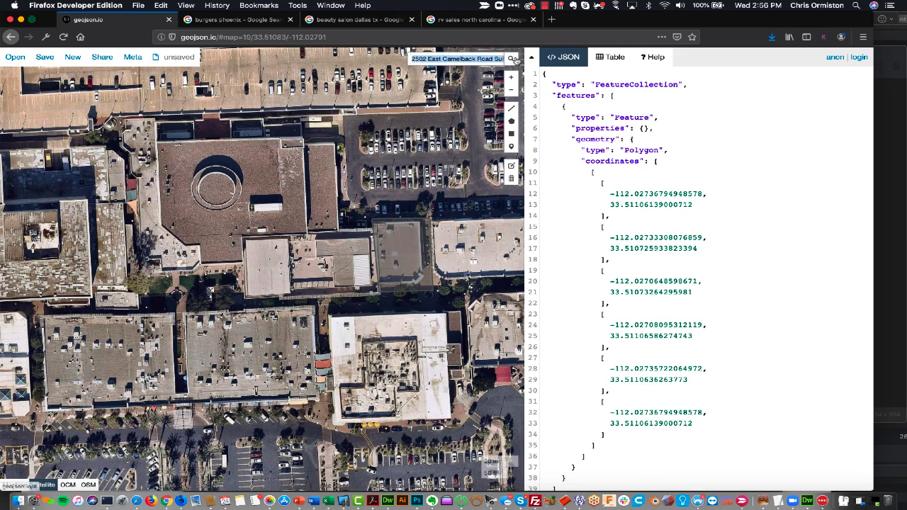
click(444, 59)
drag(480, 60, 412, 59)
key(super+c)
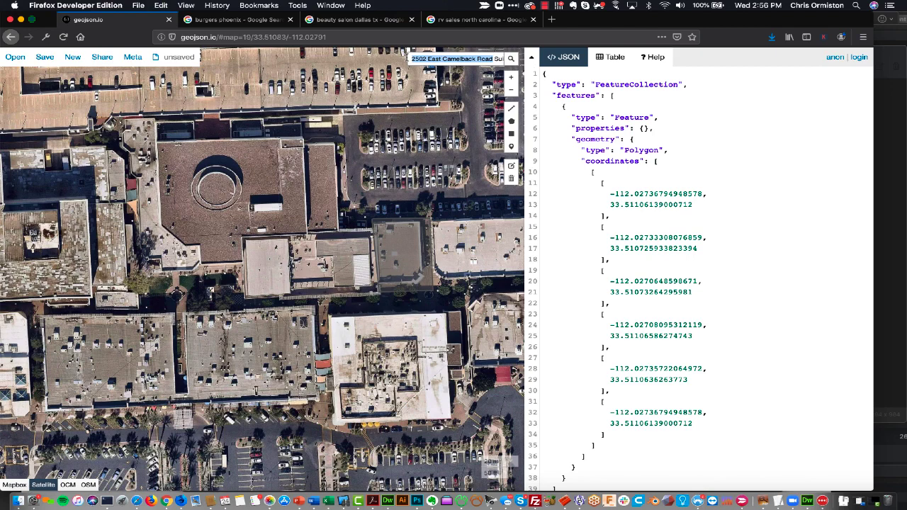
Save the polygon as the GeoJSON file map.geojson and check for it among the recent downloads.
click(48, 61)
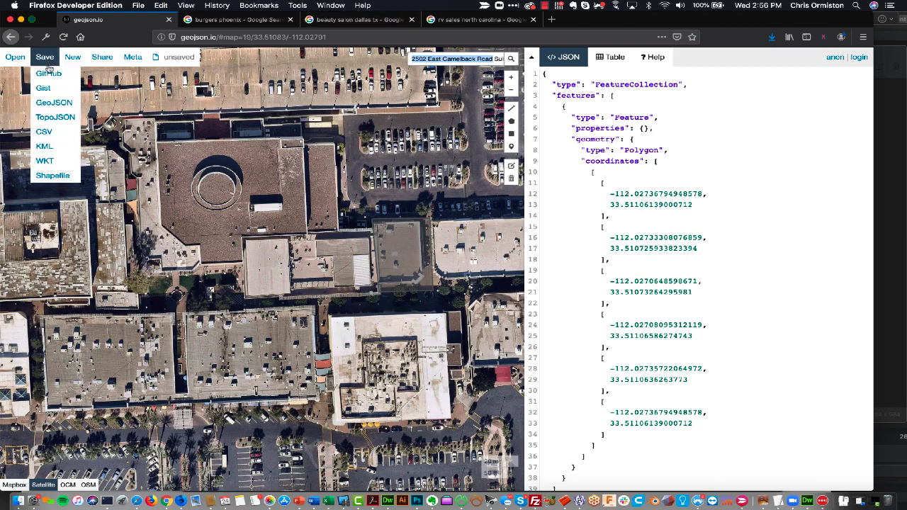
click(53, 103)
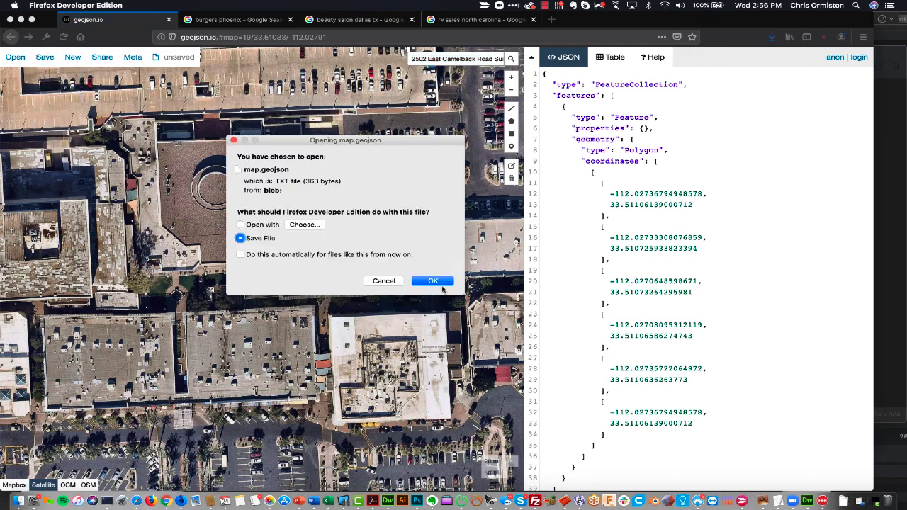
click(433, 282)
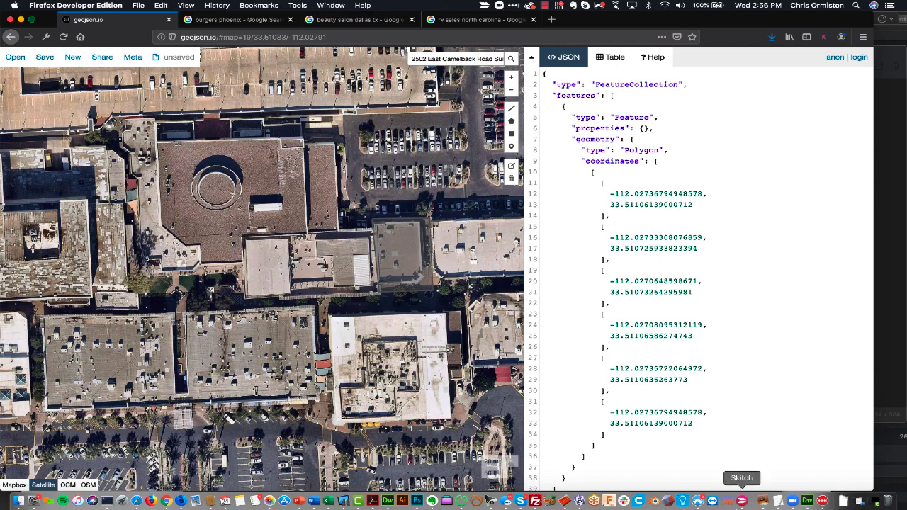
click(844, 502)
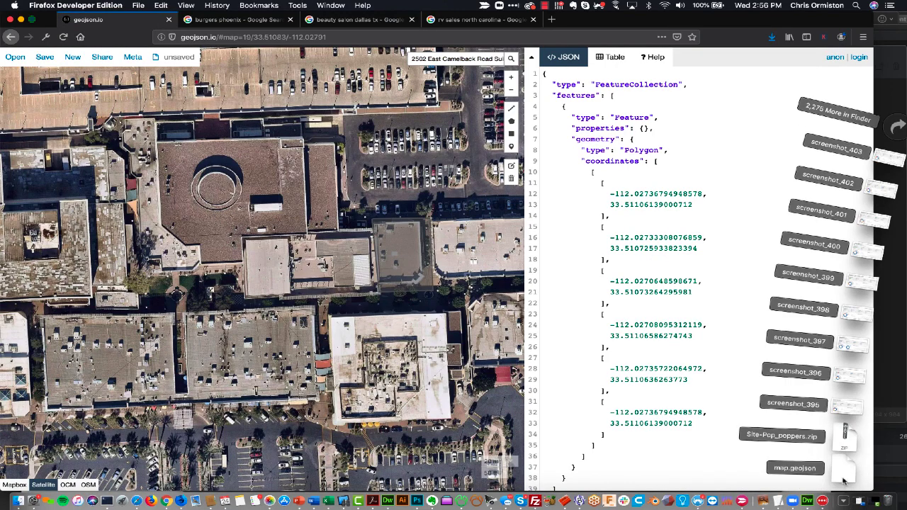
click(844, 475)
key(Escape)
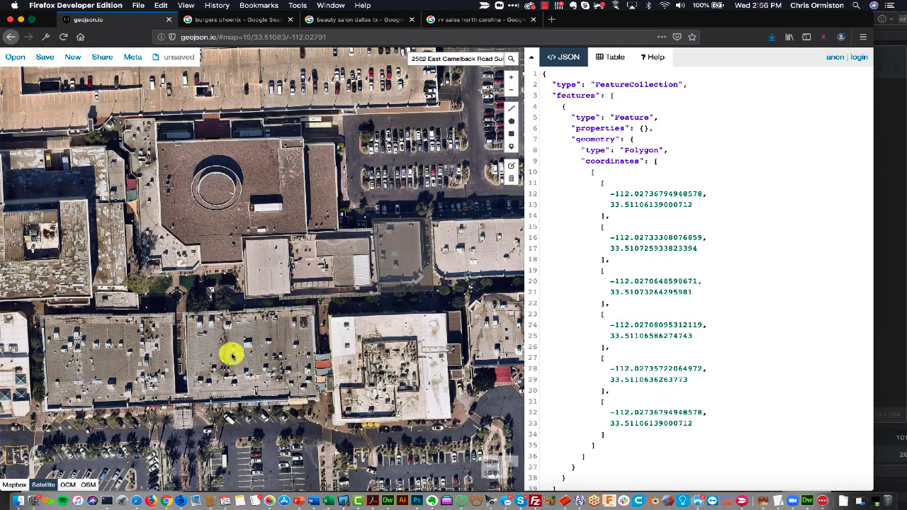
Rename map.geojson in the Downloads folder to the copied street address, keeping the .geojson extension.
click(17, 500)
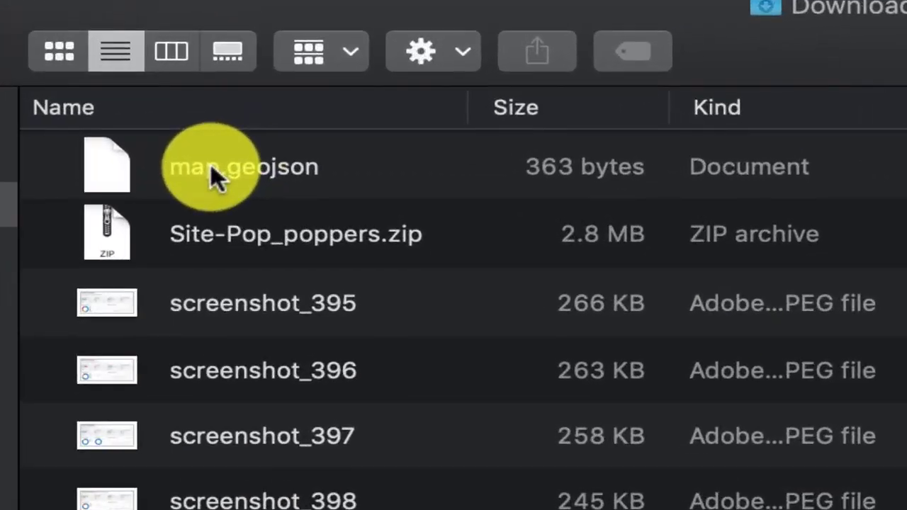
click(371, 90)
click(190, 164)
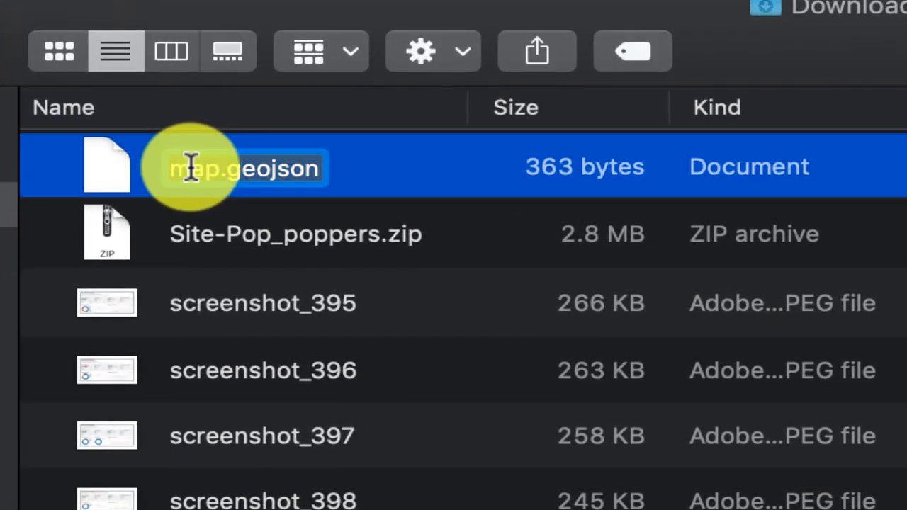
key(super+v)
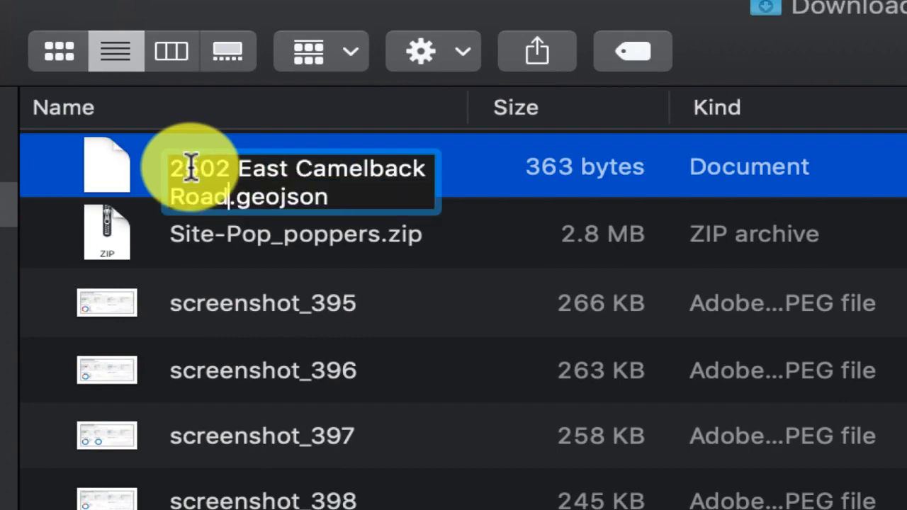
click(472, 231)
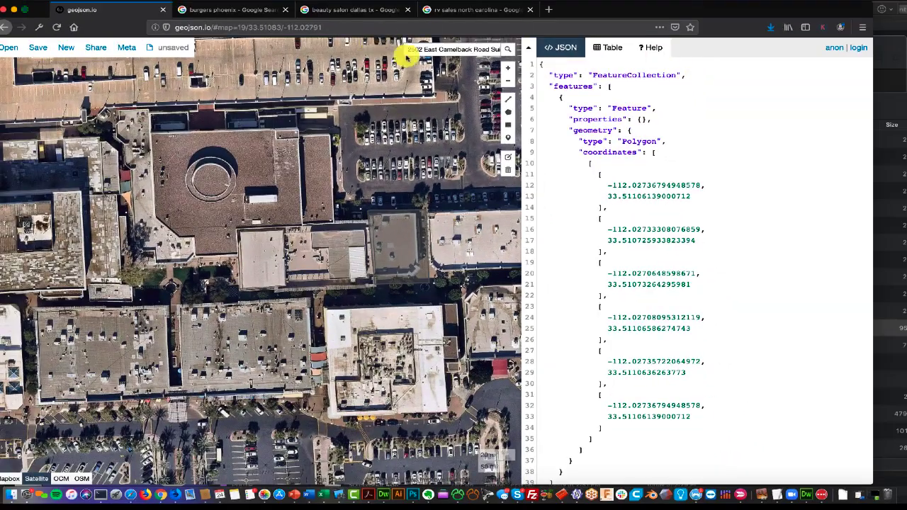
Start a new blank map and copy the Bambi Unisex Beauty Salon address from the Dallas beauty salon search results.
click(66, 52)
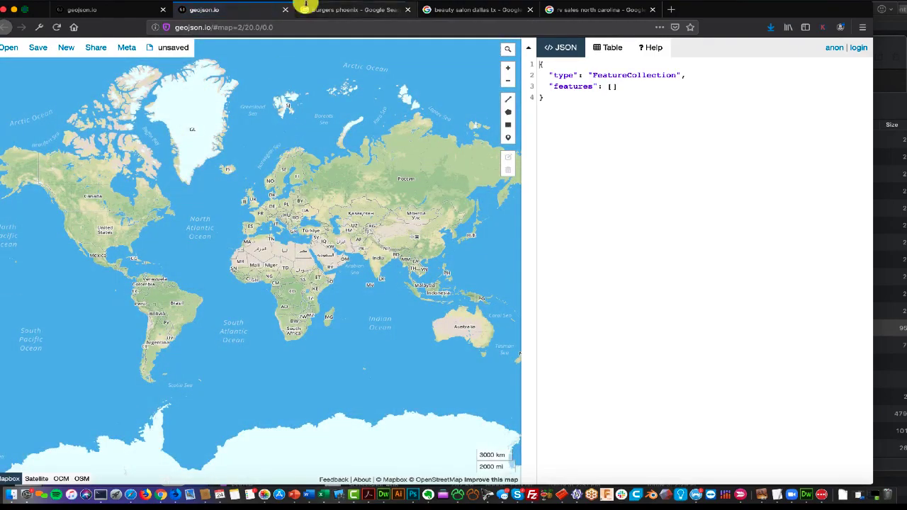
click(480, 5)
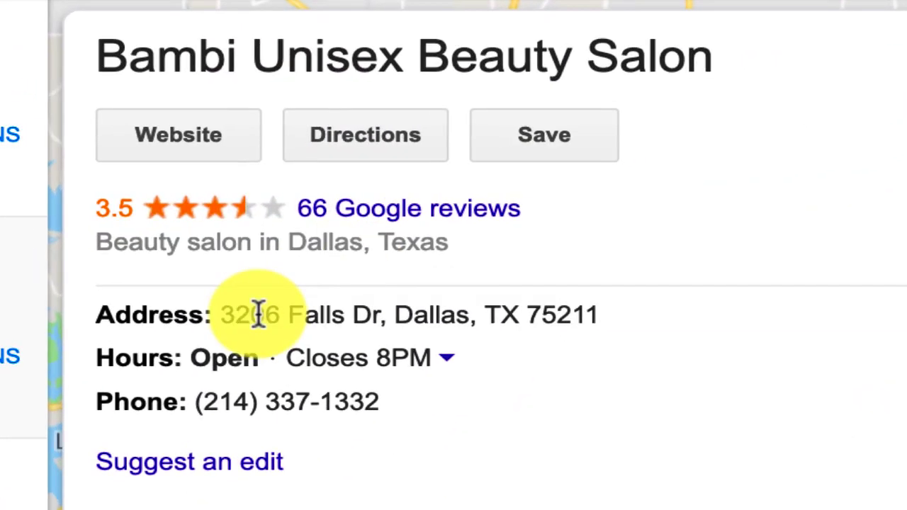
drag(257, 315, 573, 314)
key(ctrl+c)
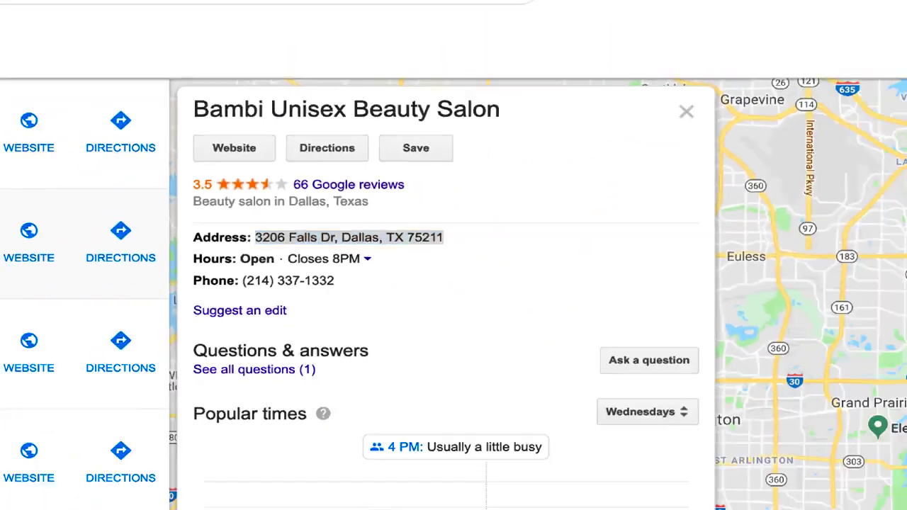
Locate the copied Bambi Unisex Beauty Salon address on the new geojson.io map.
click(238, 23)
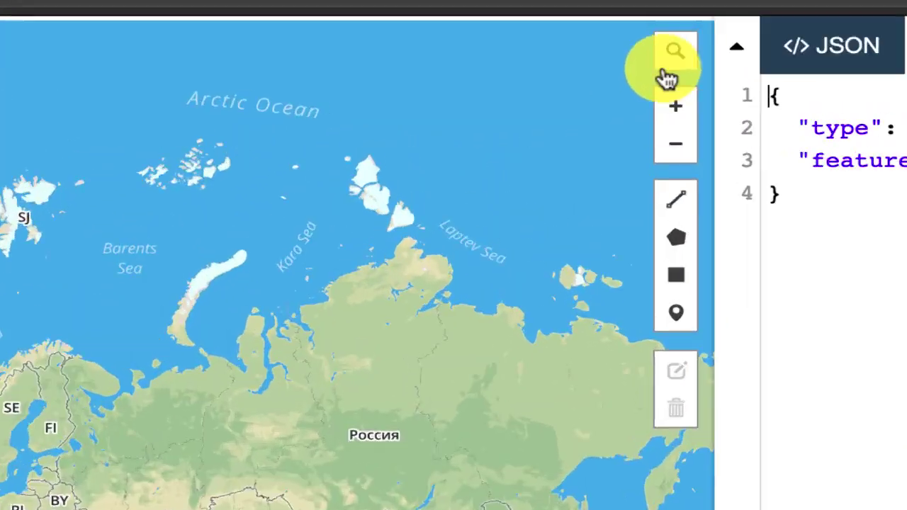
click(511, 58)
key(ctrl+v)
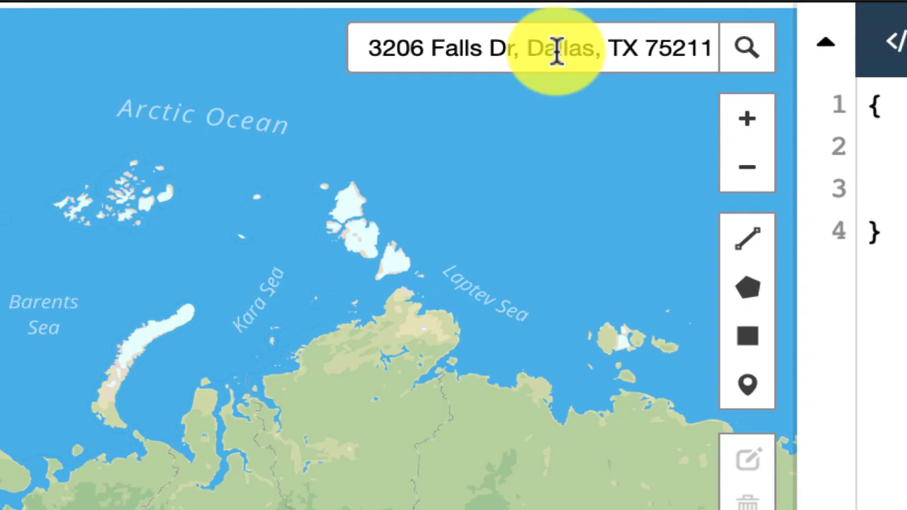
click(490, 105)
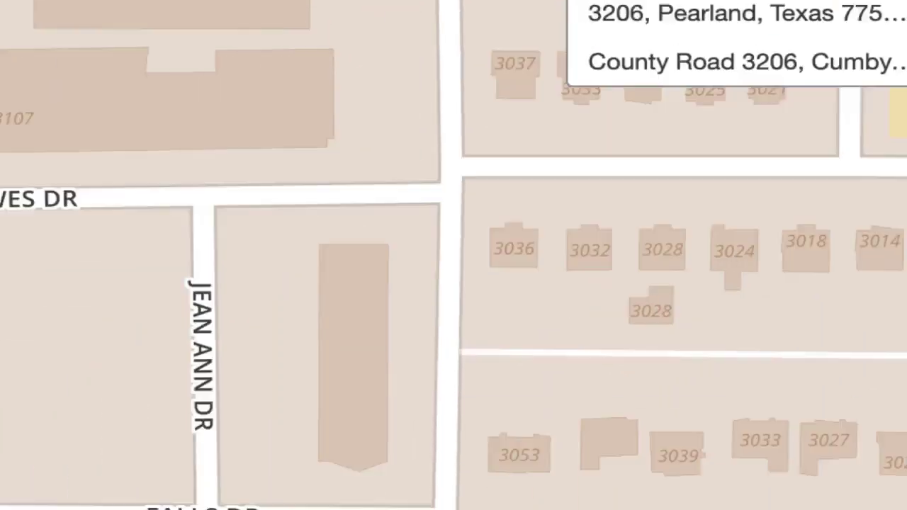
Switch the map to satellite imagery and outline the roof of the strip mall's short middle unit as a four-corner polygon.
click(0, 509)
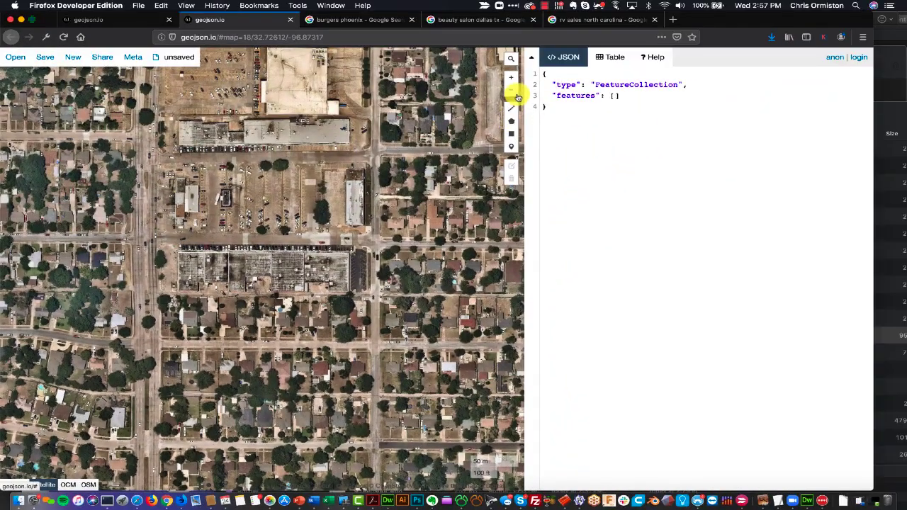
click(512, 79)
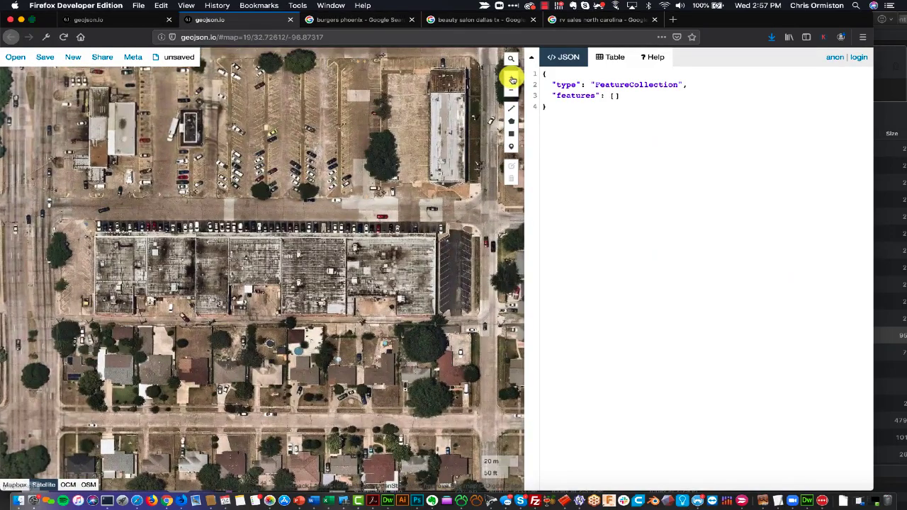
click(512, 80)
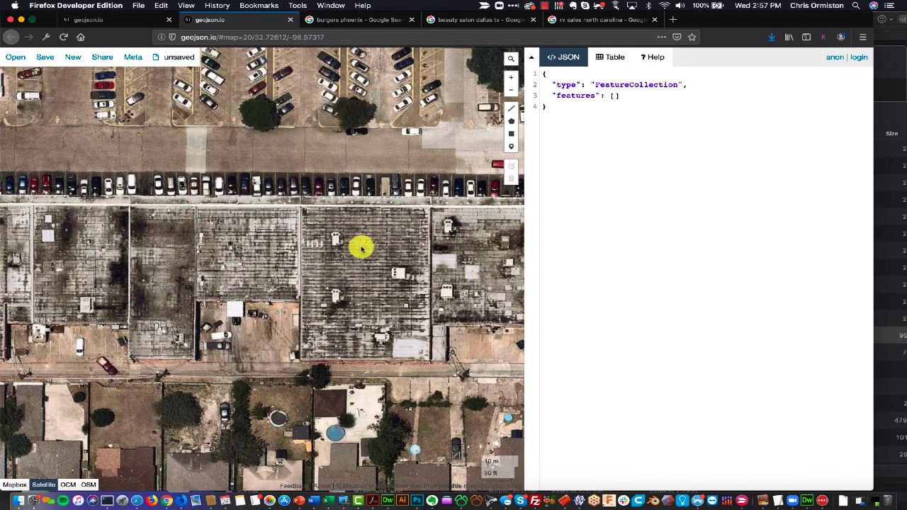
click(516, 110)
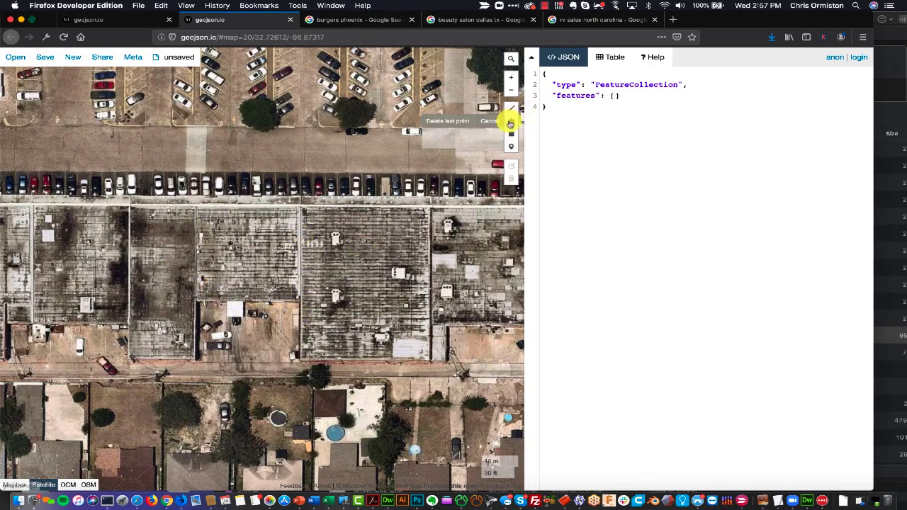
click(196, 206)
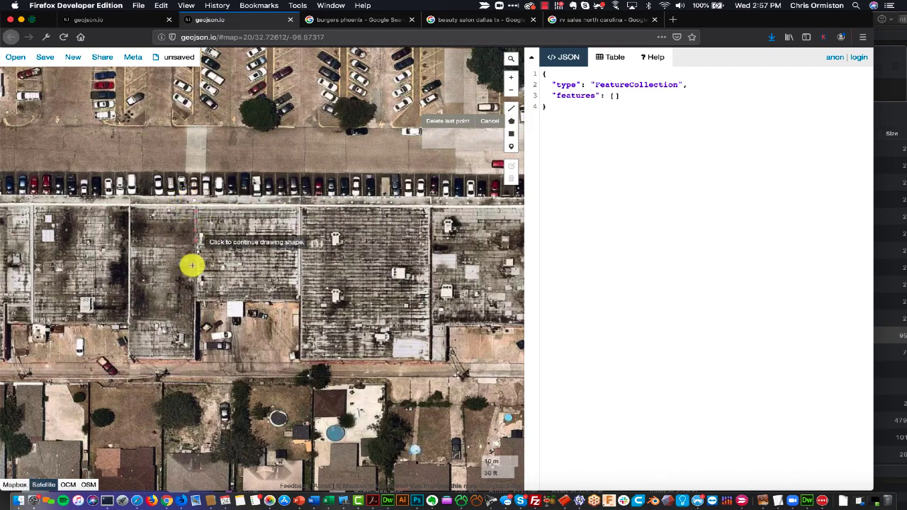
click(196, 316)
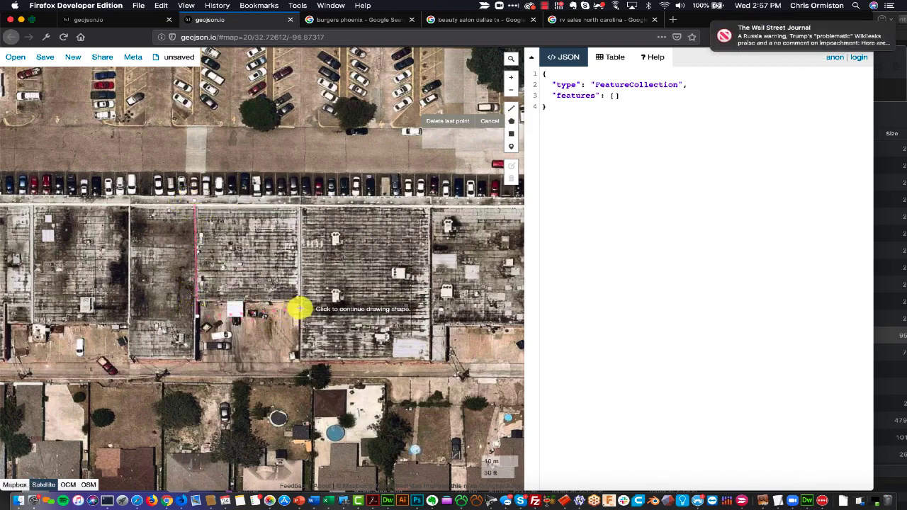
click(299, 309)
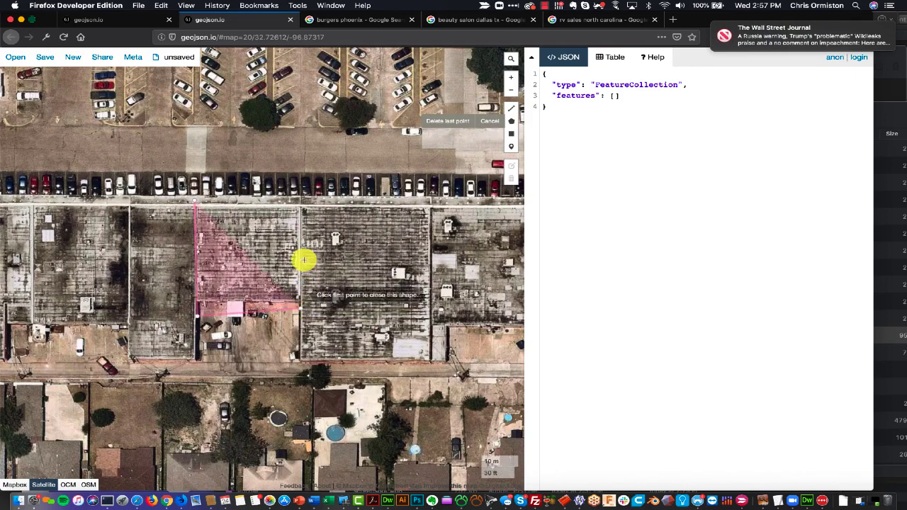
click(300, 201)
click(196, 204)
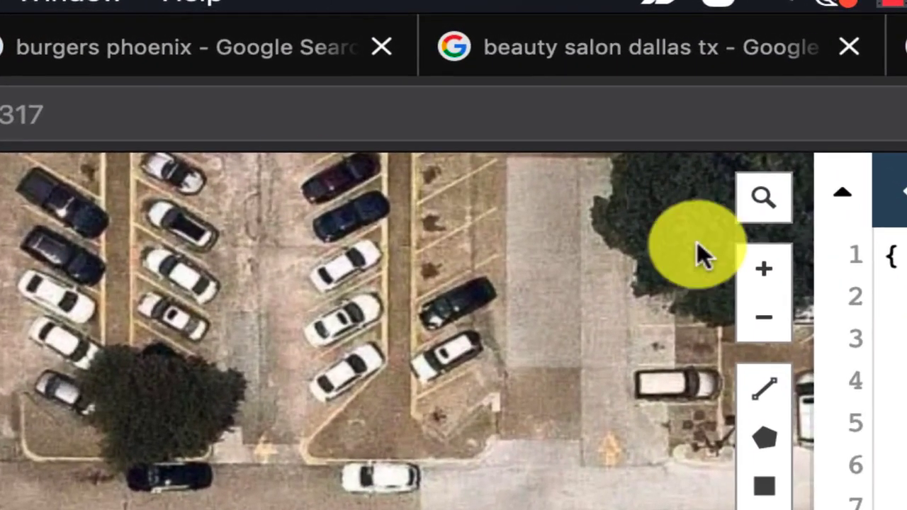
Copy only the house number and street name from the salon address in the map search.
click(764, 197)
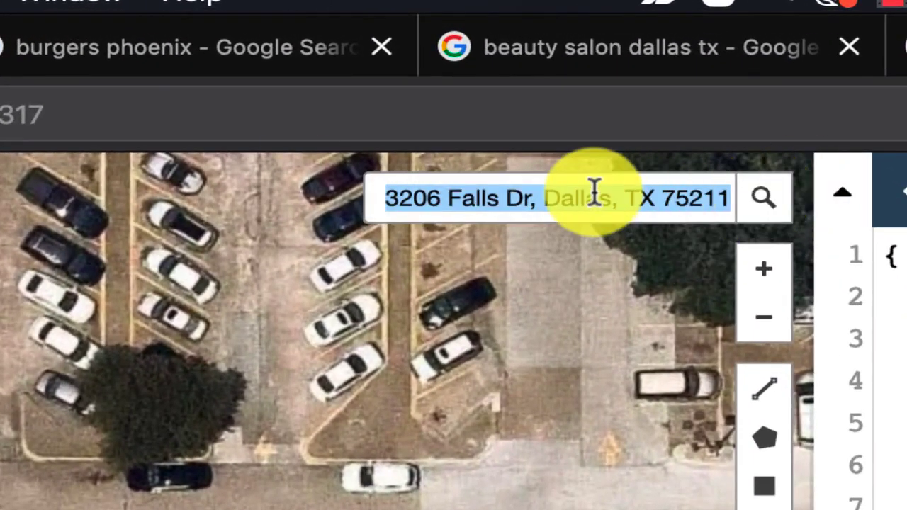
double_click(594, 193)
drag(594, 192, 386, 199)
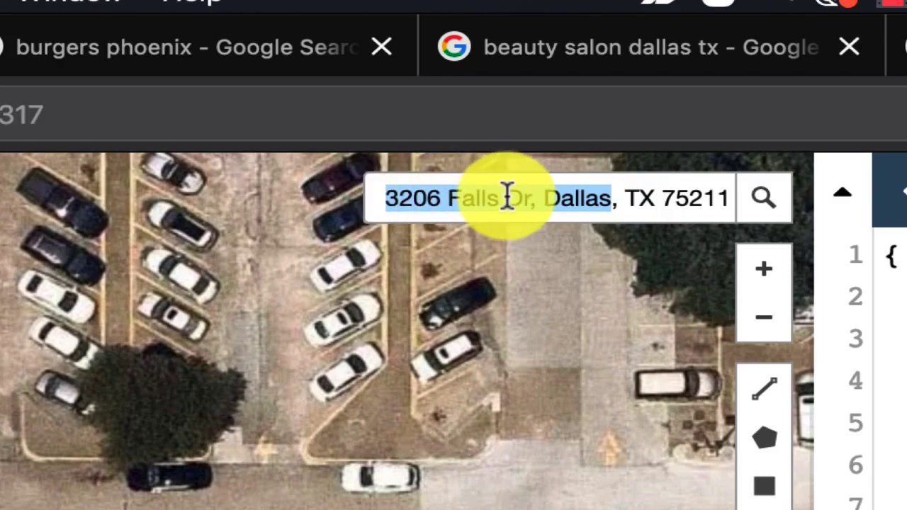
click(520, 198)
drag(519, 198, 368, 193)
key(super+c)
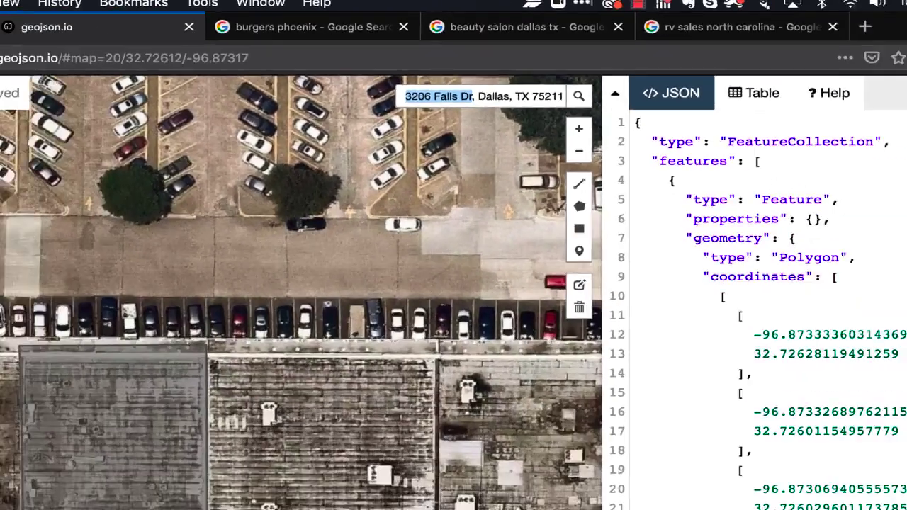
Save the salon polygon as the GeoJSON file map.geojson.
click(45, 57)
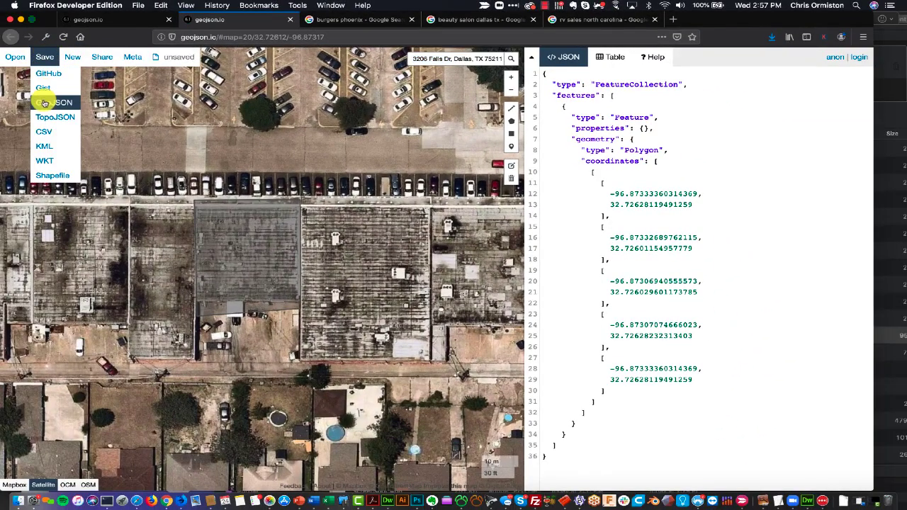
click(54, 102)
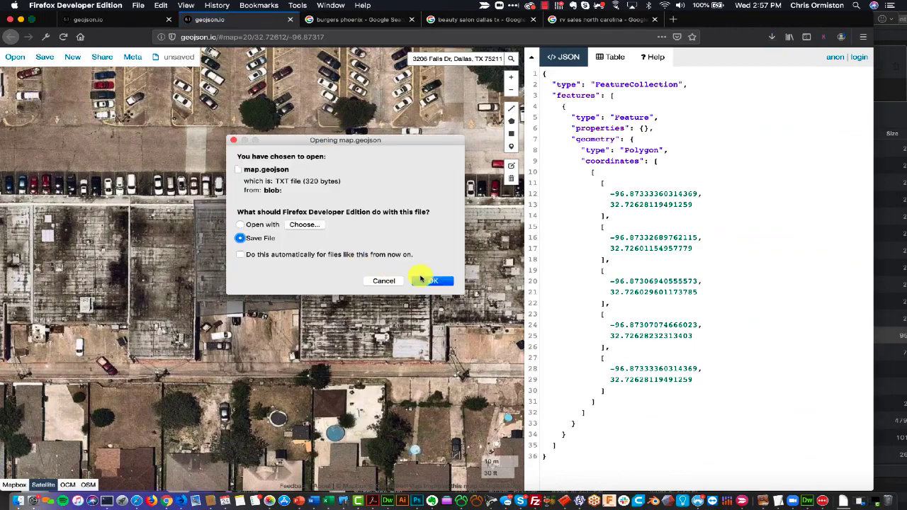
click(423, 280)
Switch to Finder and rename the new map.geojson in Downloads to the copied street address, keeping the .geojson extension.
click(23, 502)
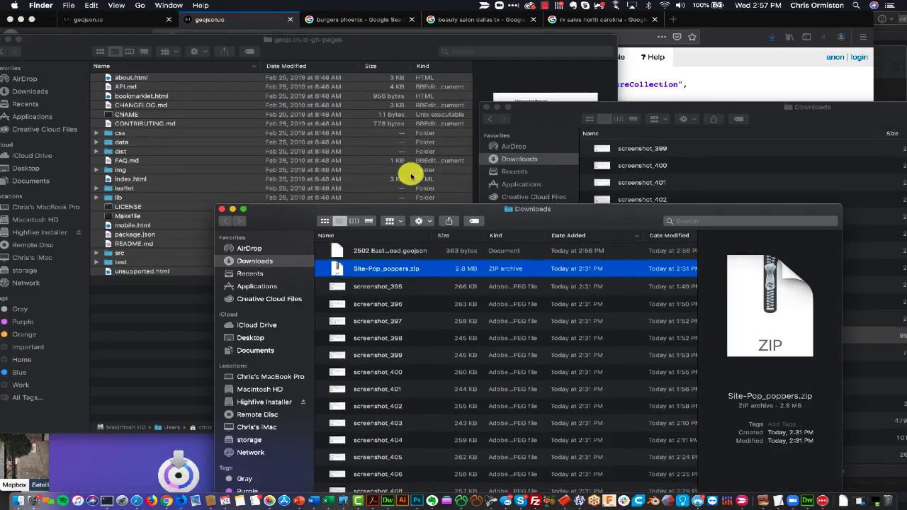
drag(304, 211, 192, 27)
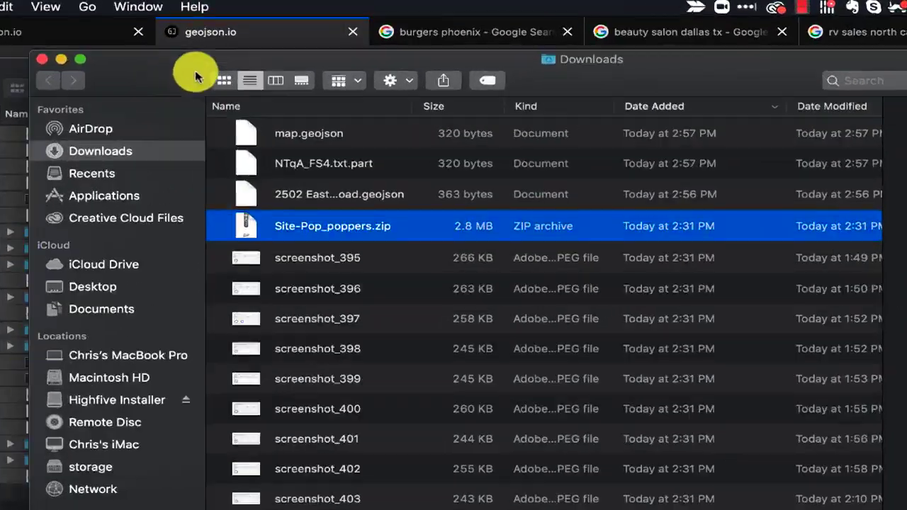
click(275, 76)
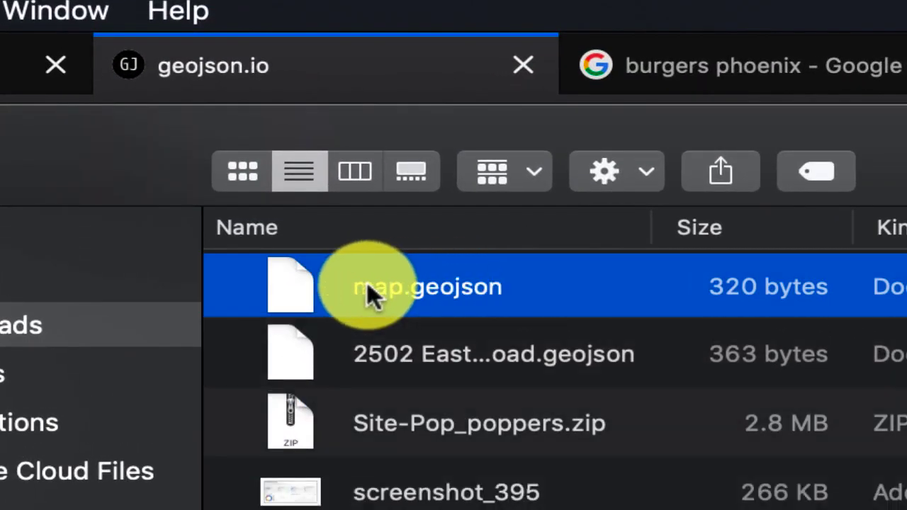
click(367, 287)
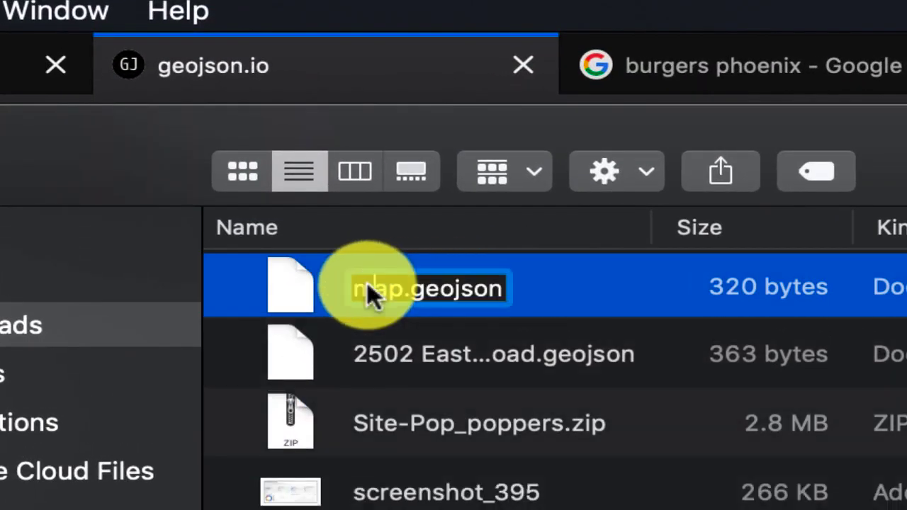
key(super+v)
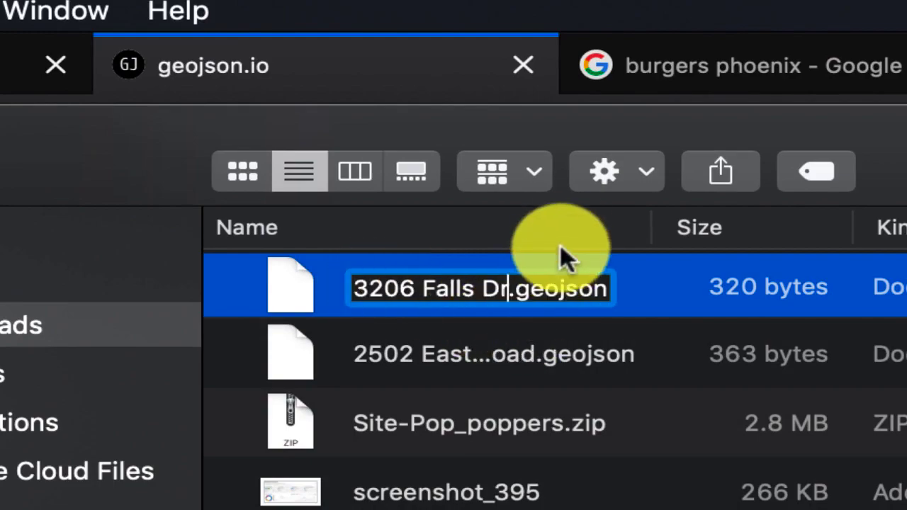
key(Return)
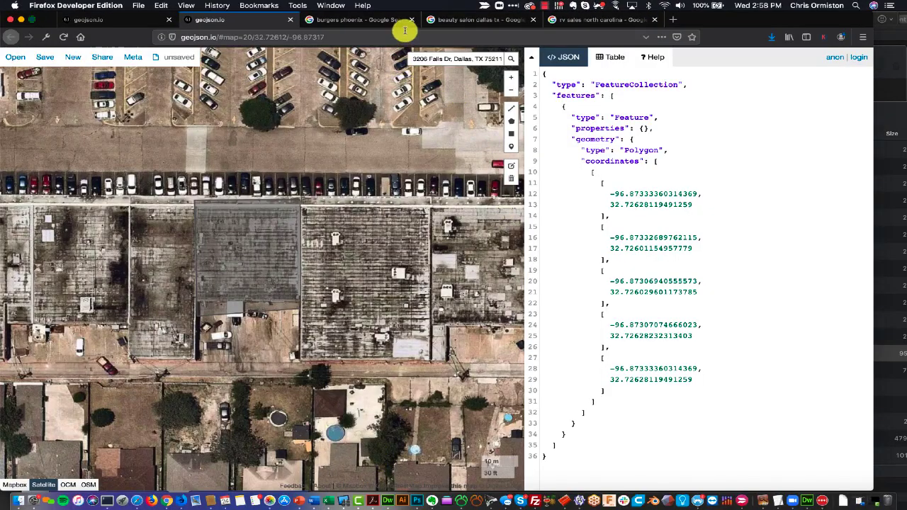
Copy the Bill Plemmons RV World address from the North Carolina RV sales search results in the browser.
click(588, 20)
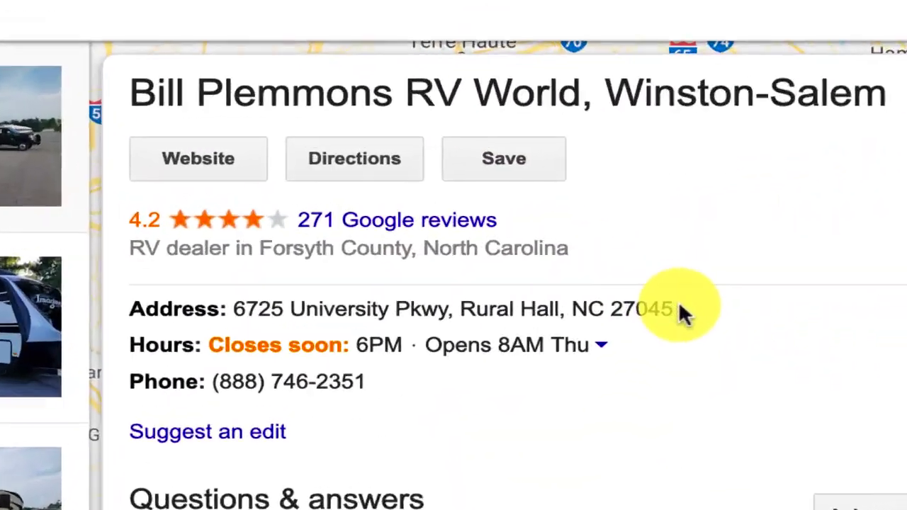
drag(411, 203, 272, 199)
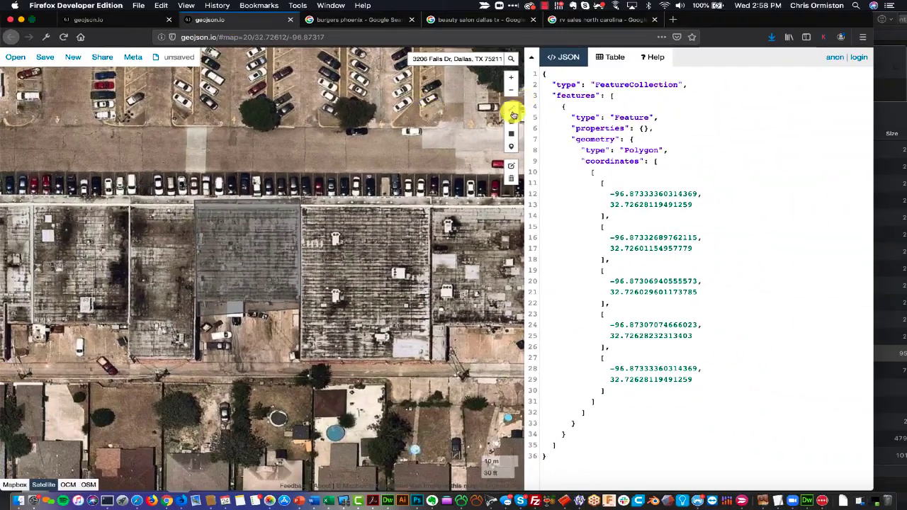
click(513, 61)
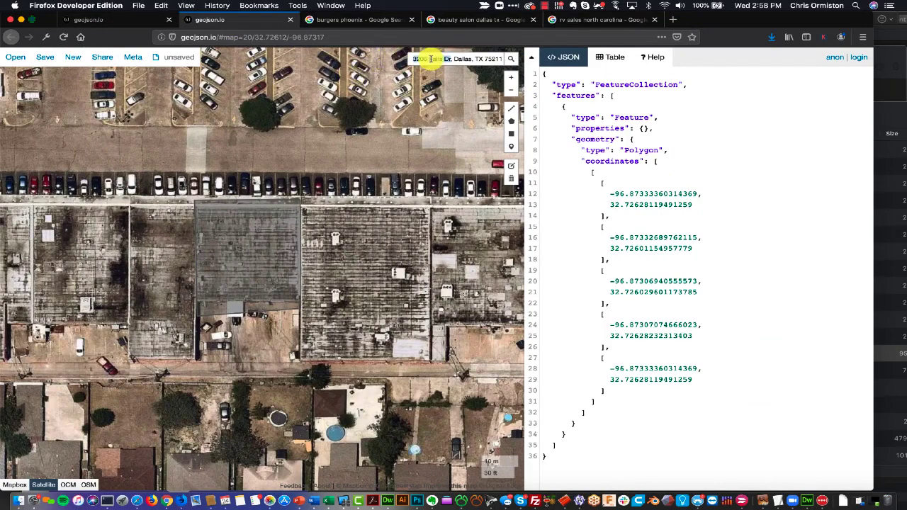
key(Return)
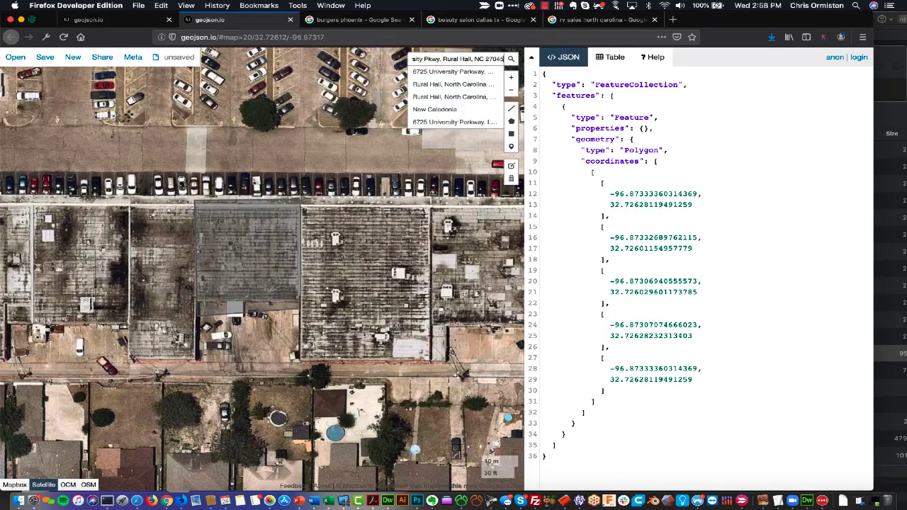
click(428, 73)
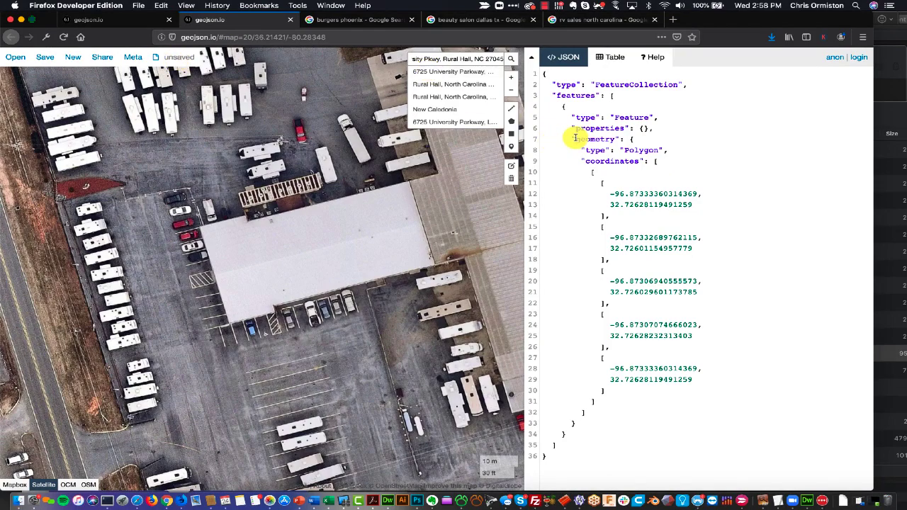
Start a new blank map and locate the copied RV dealer address on it.
click(72, 56)
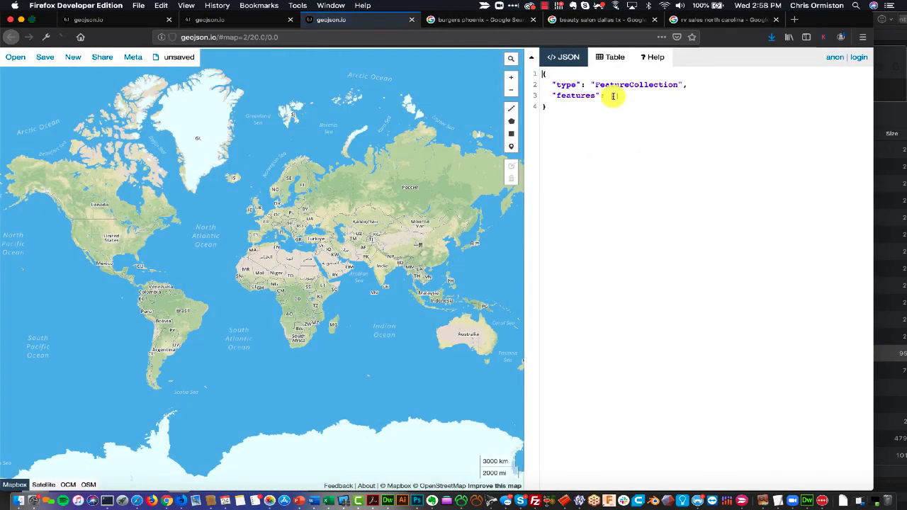
click(511, 59)
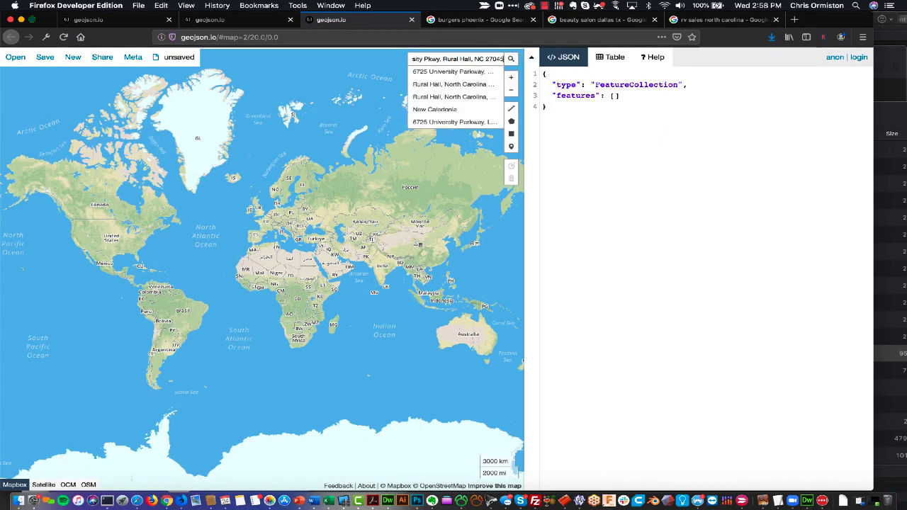
click(436, 72)
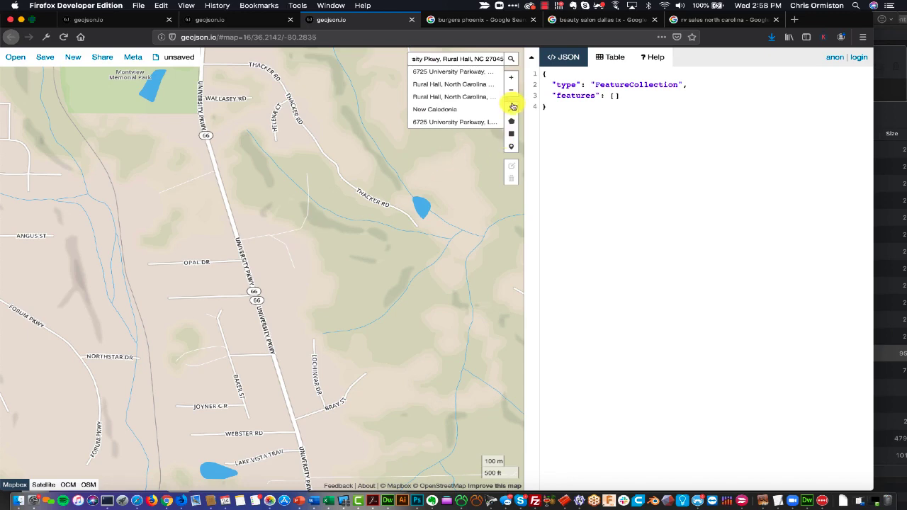
Show satellite imagery of the RV dealer's lot at a scale that fits the whole property.
click(513, 78)
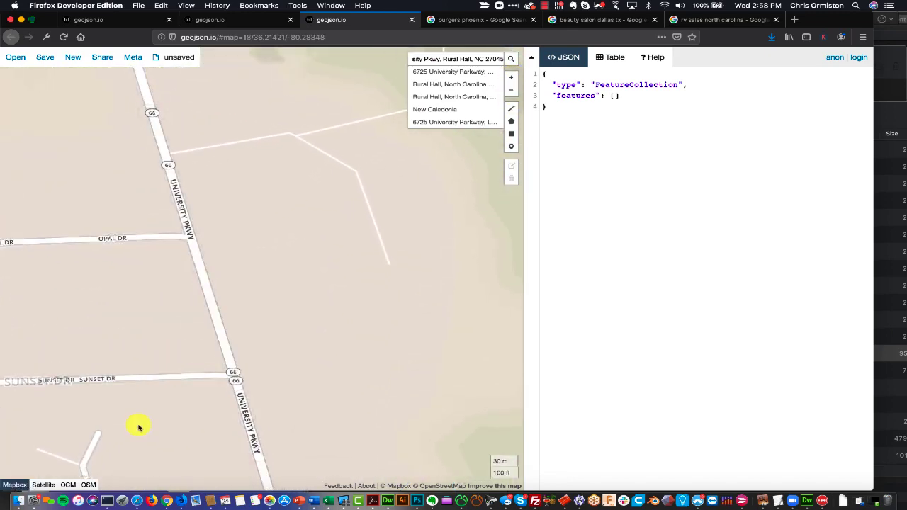
click(41, 484)
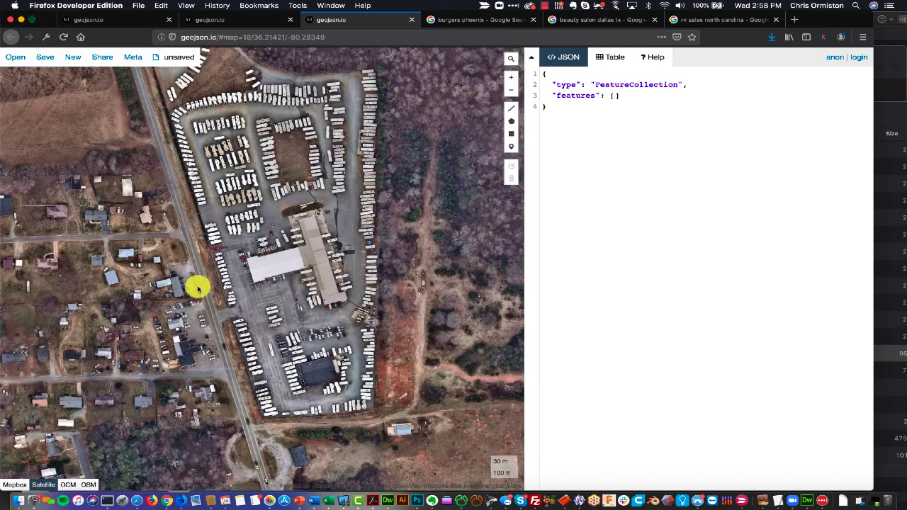
drag(265, 238, 301, 273)
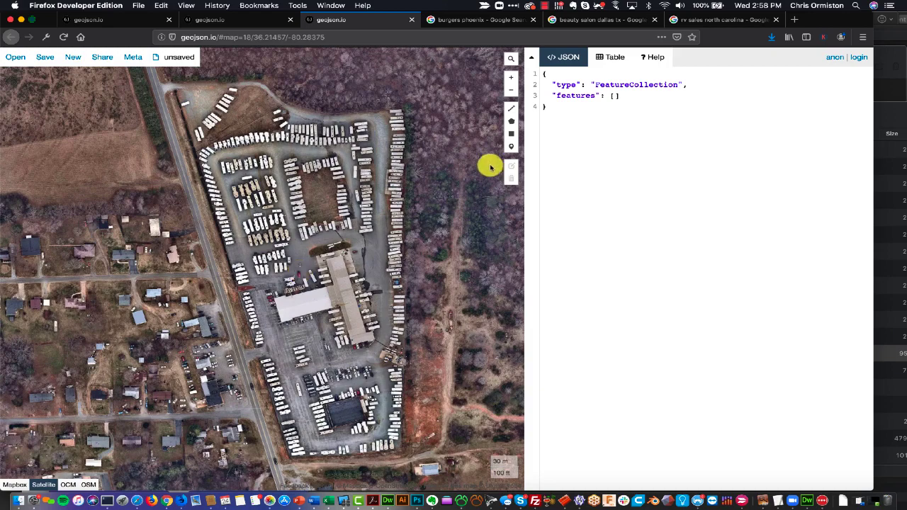
Outline the entire RV dealer lot east of University Pkwy with a closed six-point polygon along its boundary.
click(511, 121)
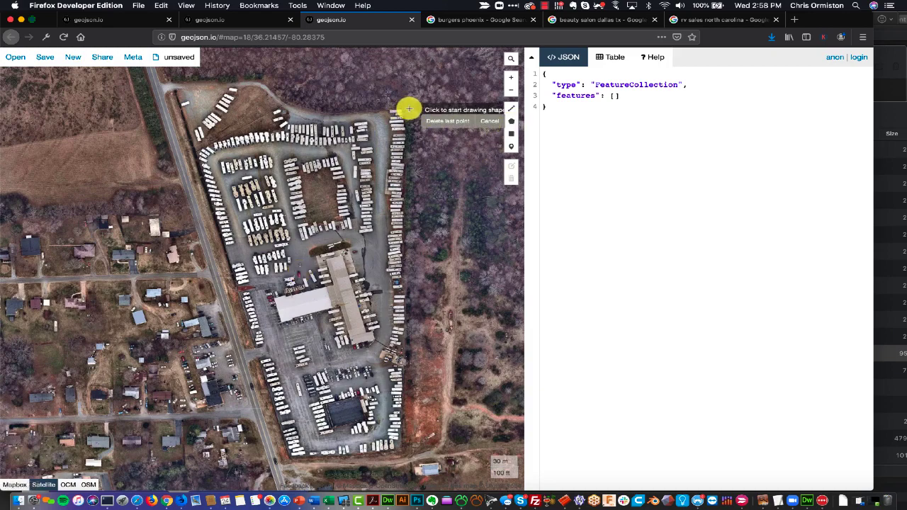
click(410, 108)
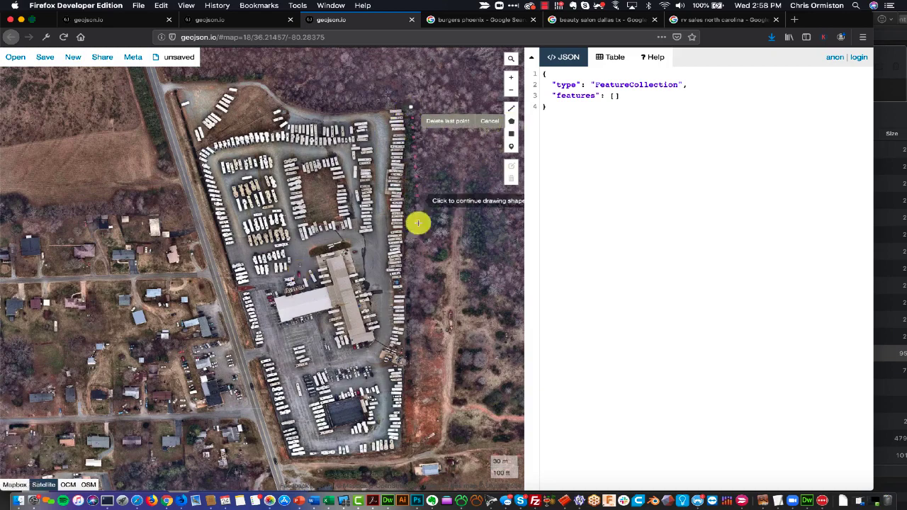
click(411, 459)
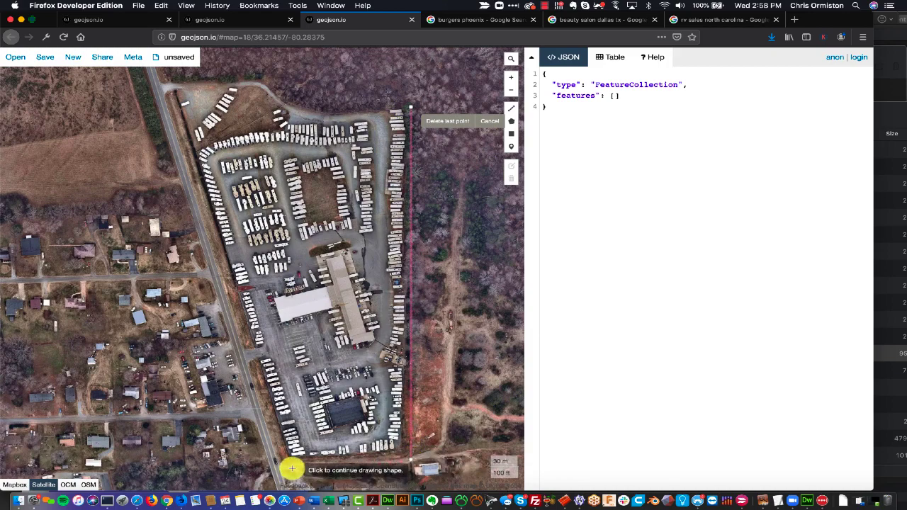
click(290, 467)
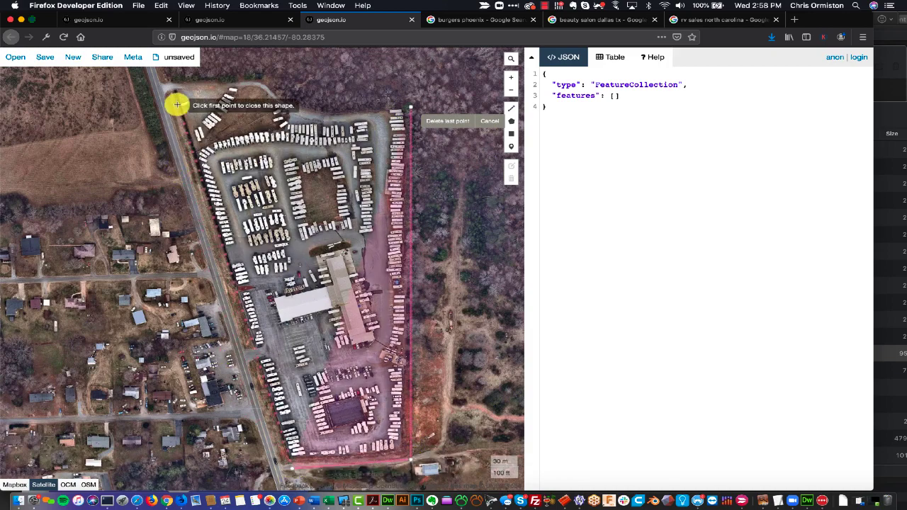
click(165, 84)
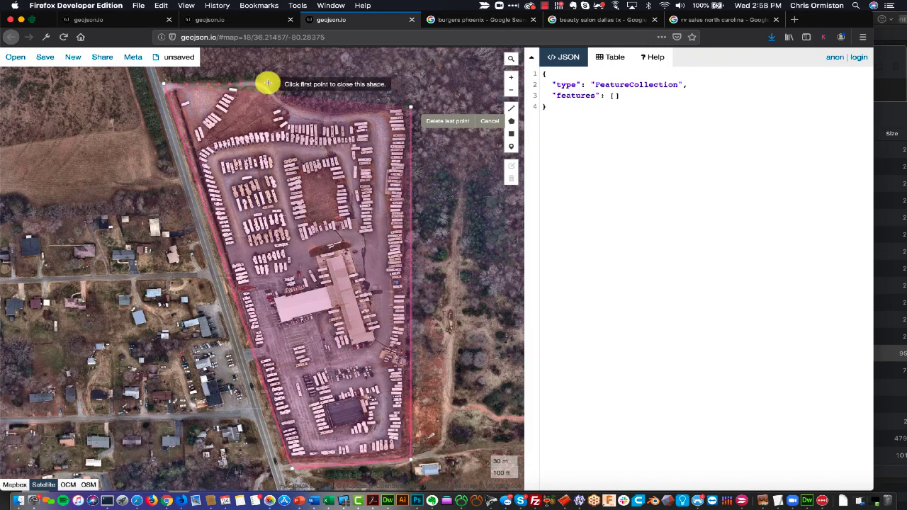
click(268, 81)
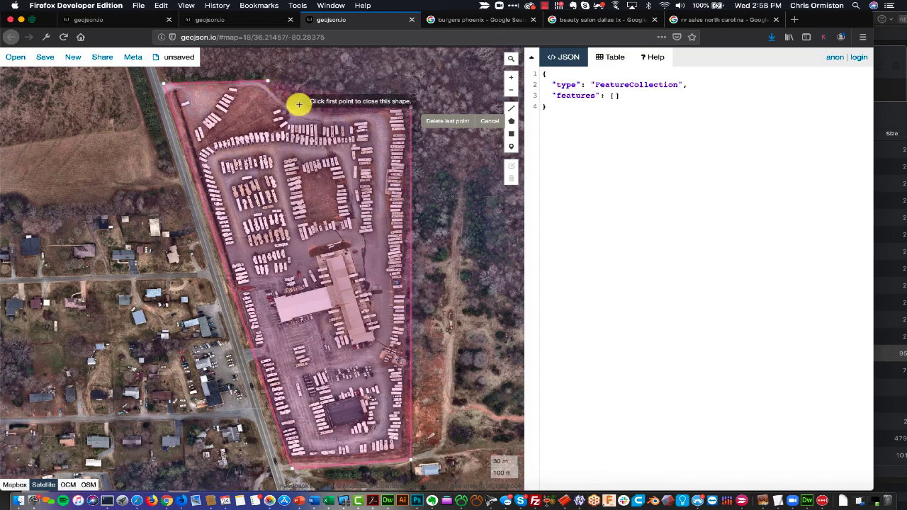
click(411, 107)
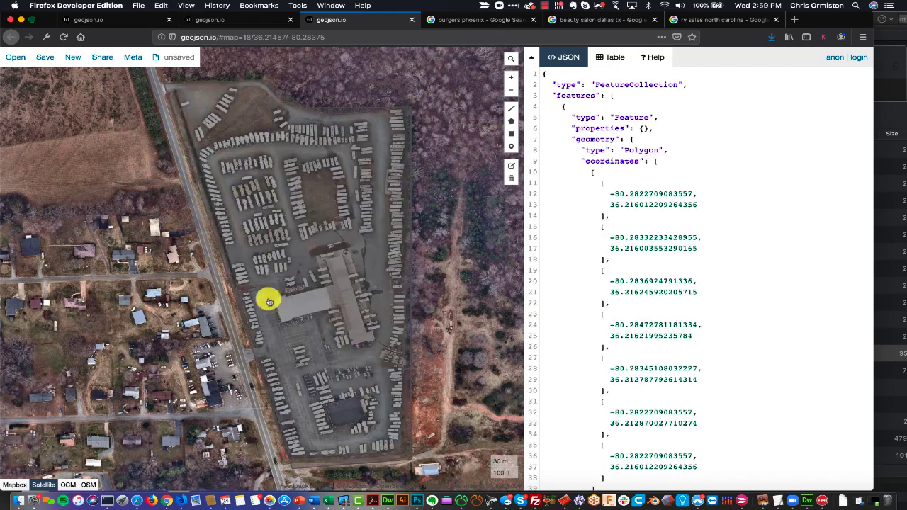
Save the RV dealer lot polygon as the GeoJSON file map.geojson.
scroll(686, 333, down, 2)
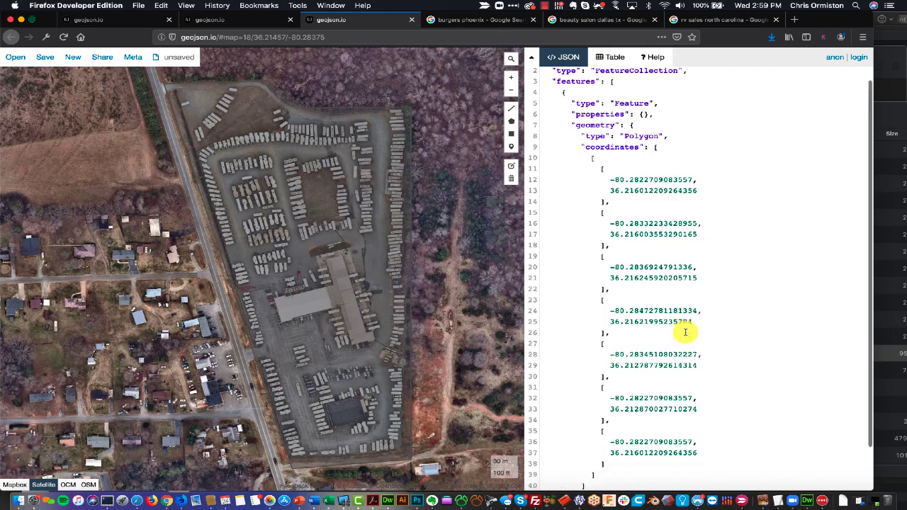
scroll(686, 333, up, 2)
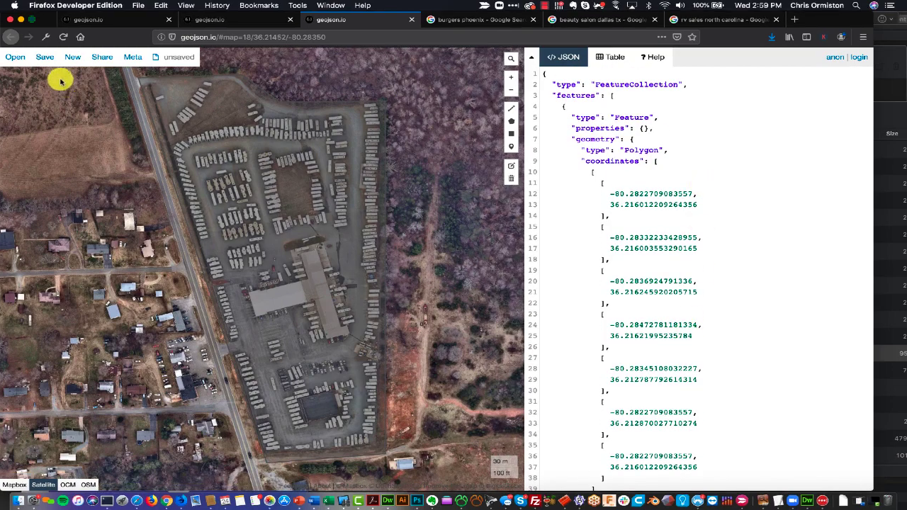
click(51, 58)
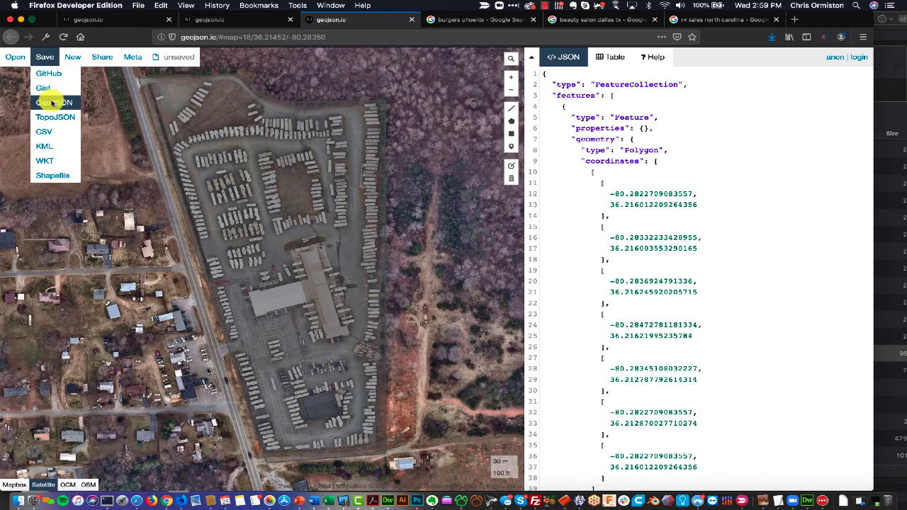
click(52, 103)
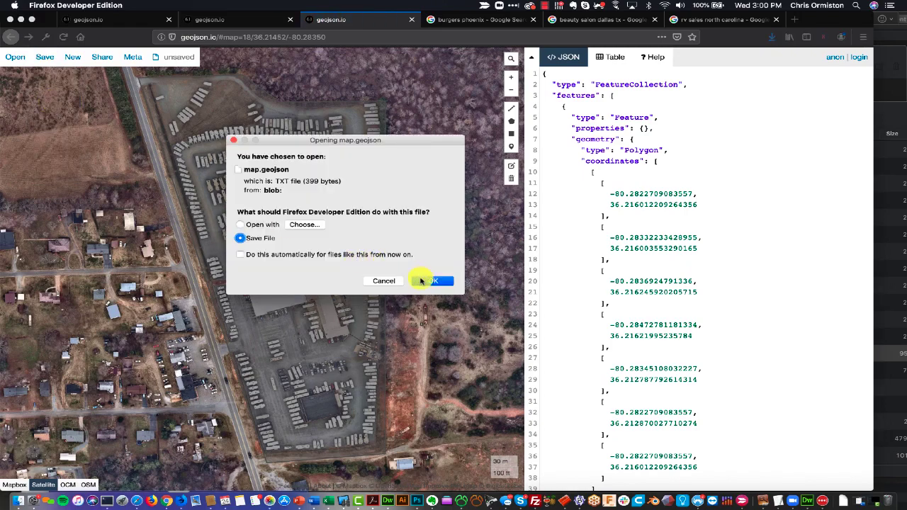
click(421, 281)
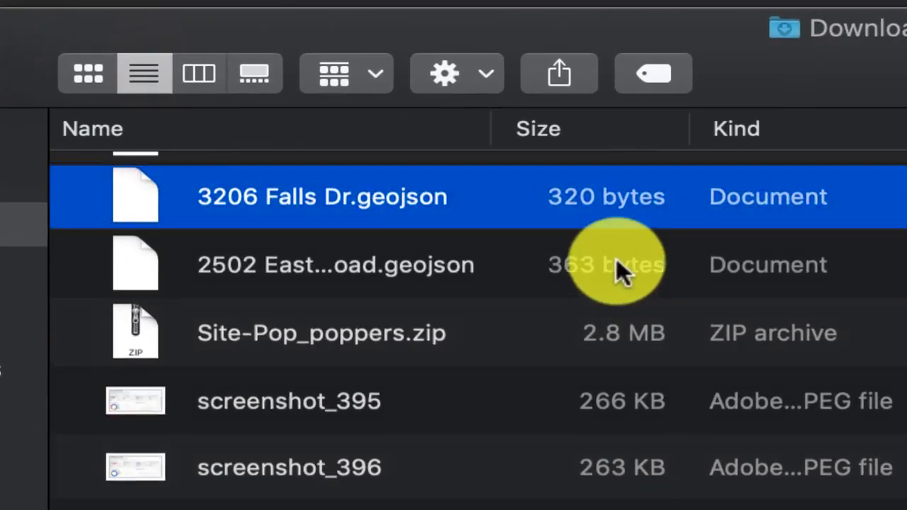
Switch to Finder and rename the new map.geojson in Downloads to the RV dealer's street address, keeping the .geojson extension.
scroll(189, 213, up, 1)
click(204, 189)
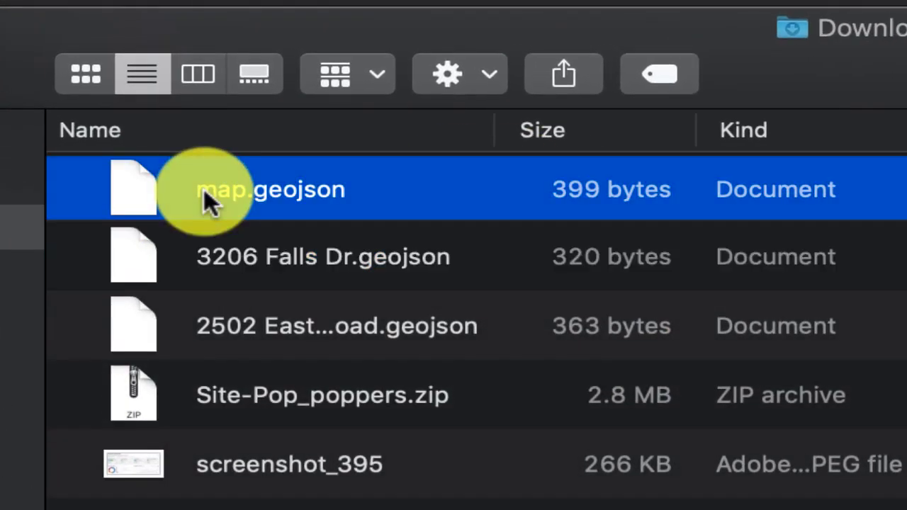
click(205, 189)
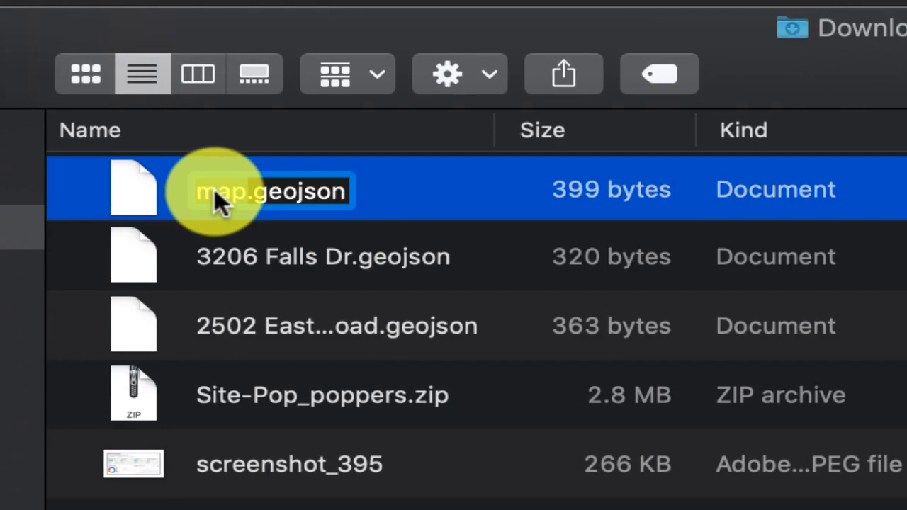
text(6725 University Pkwy)
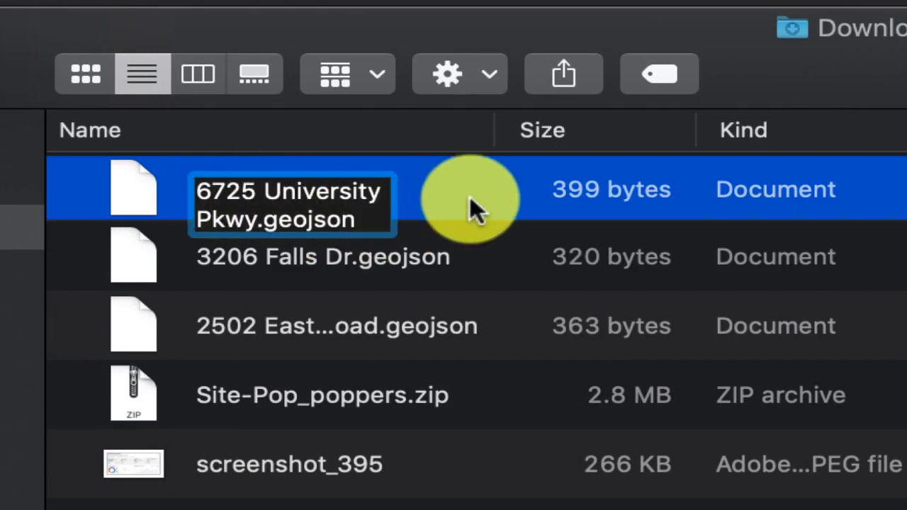
key(Return)
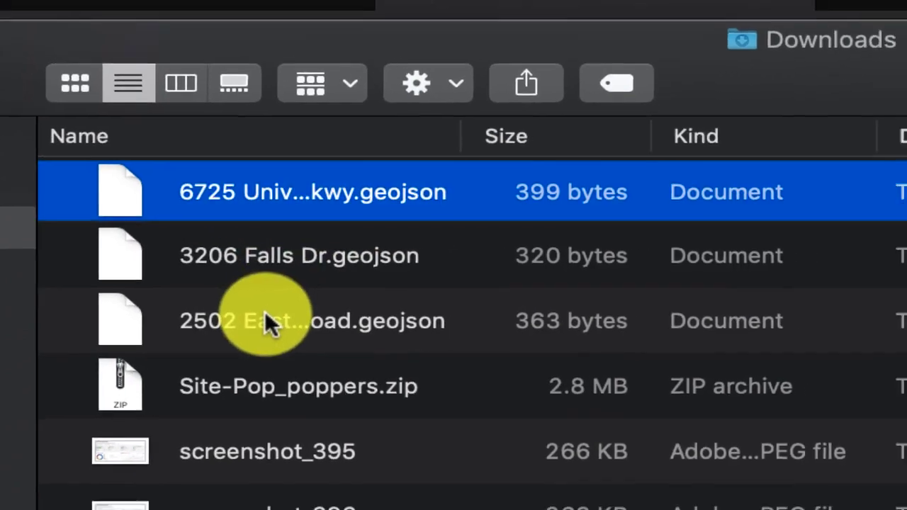
Compress the three address-named GeoJSON files in Downloads into a single zip archive.
shift+click(291, 326)
right_click(163, 298)
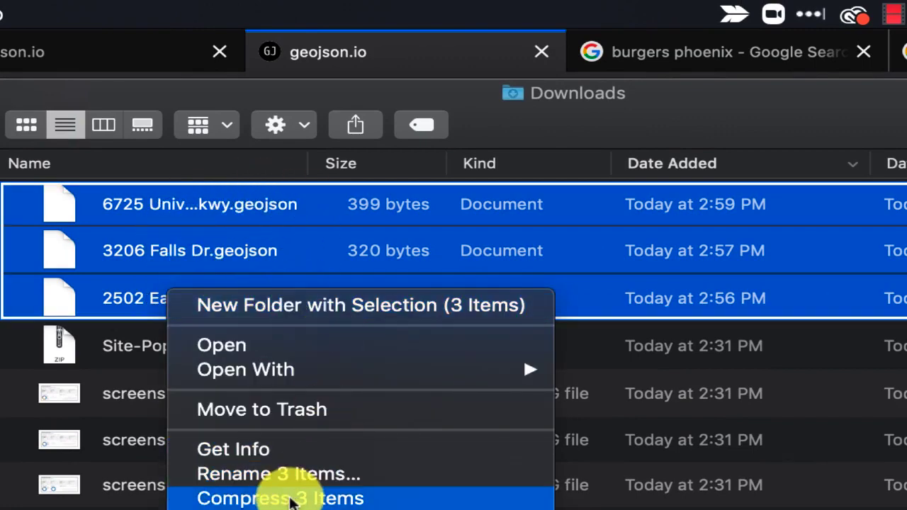
key(Escape)
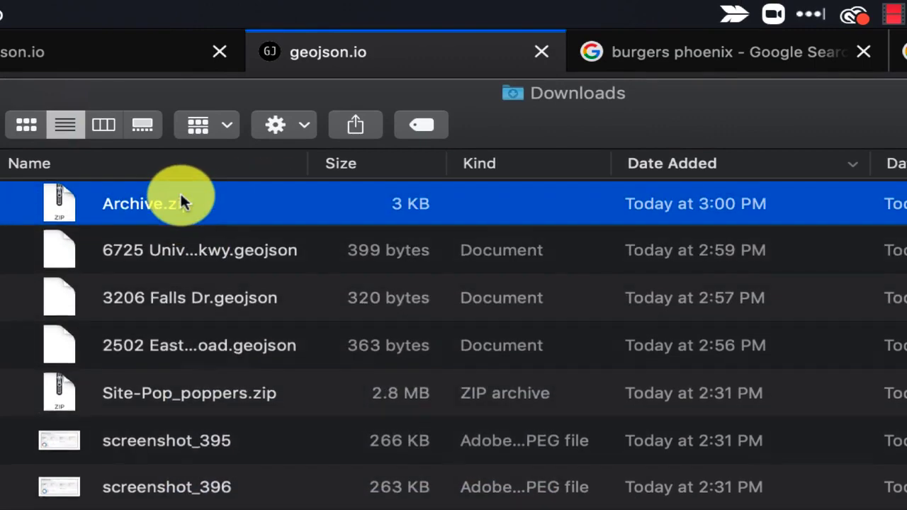
Rename Archive.zip in Downloads as Snyder_RV.zip.
click(167, 204)
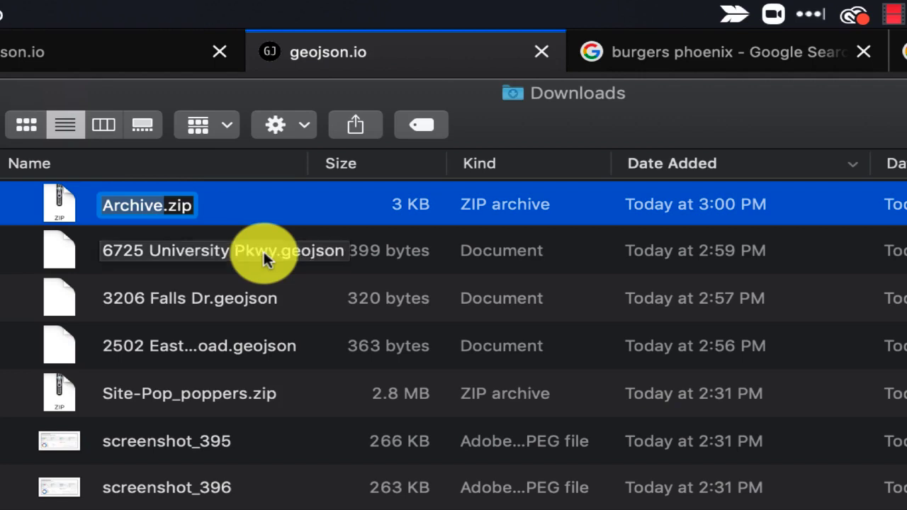
text(Sny)
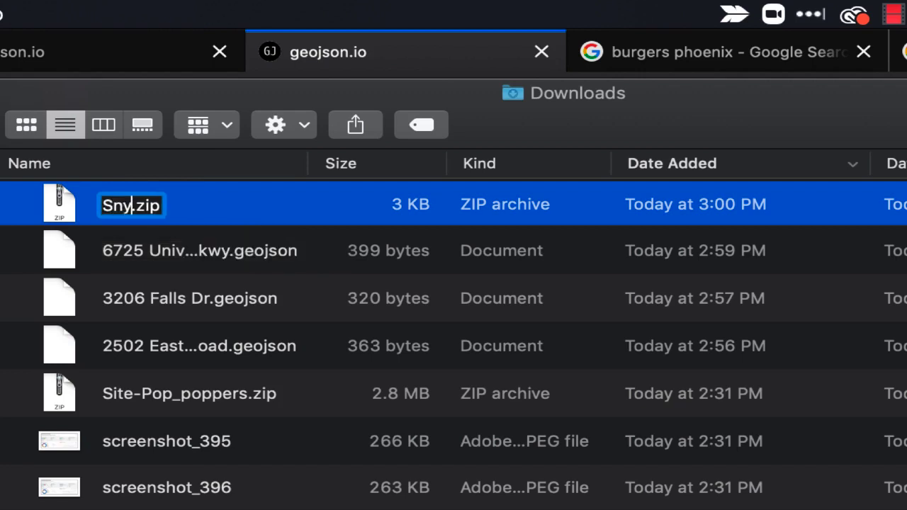
text(der)
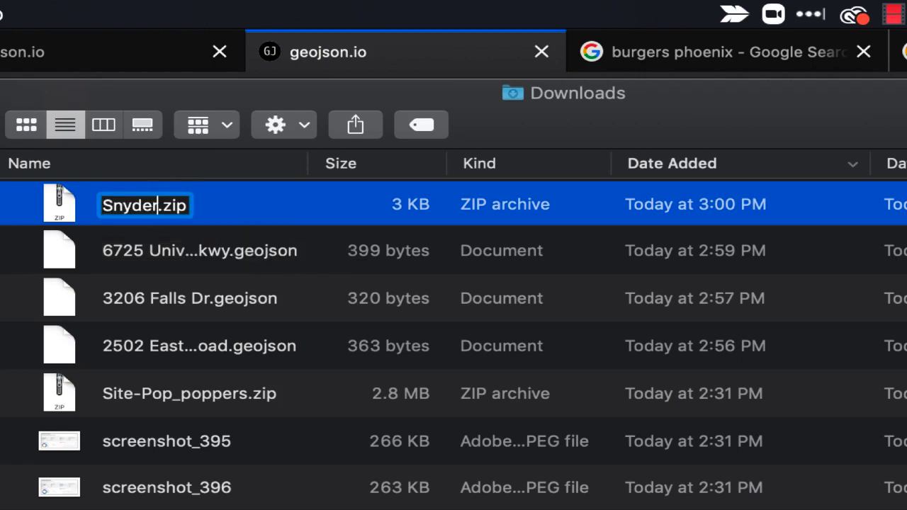
text(_RV)
key(Return)
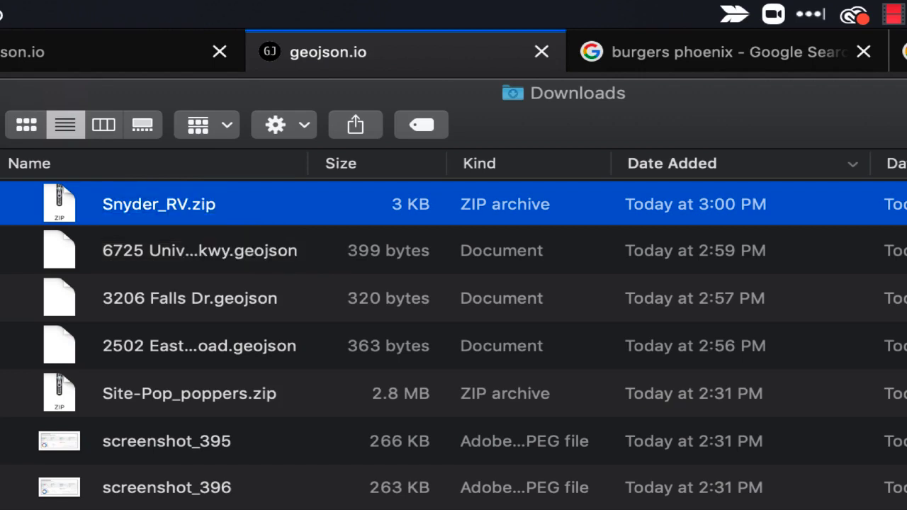